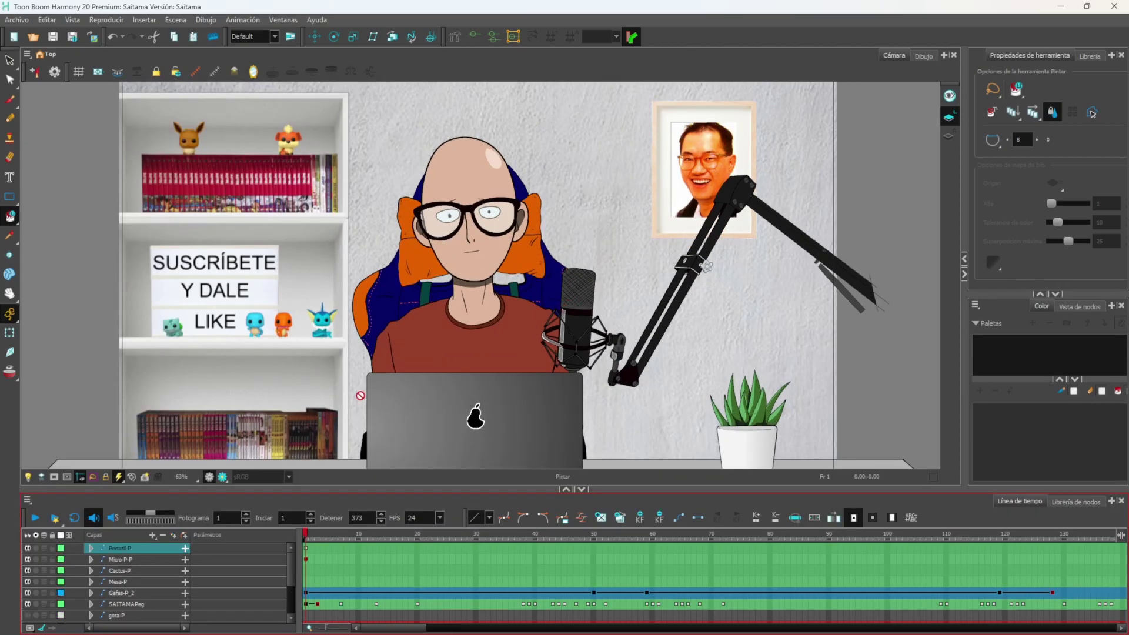
- Toggle the camera mask on and off to compare the framed shot with the full scene around it
click(53, 476)
scroll(162, 308, down, 1)
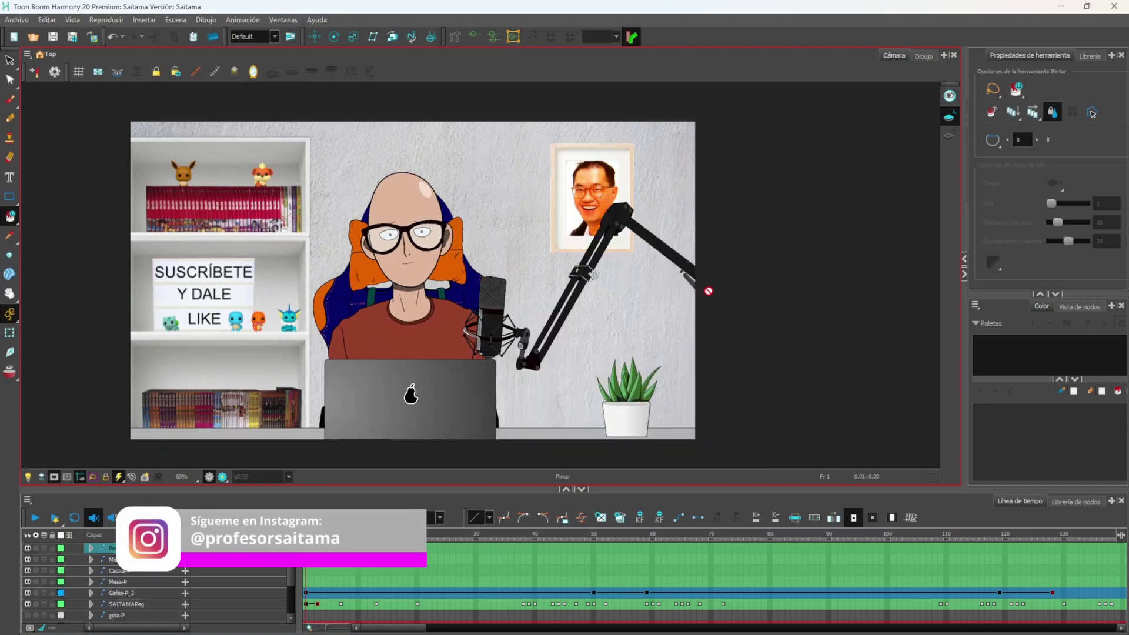
click(54, 477)
scroll(503, 371, down, 1)
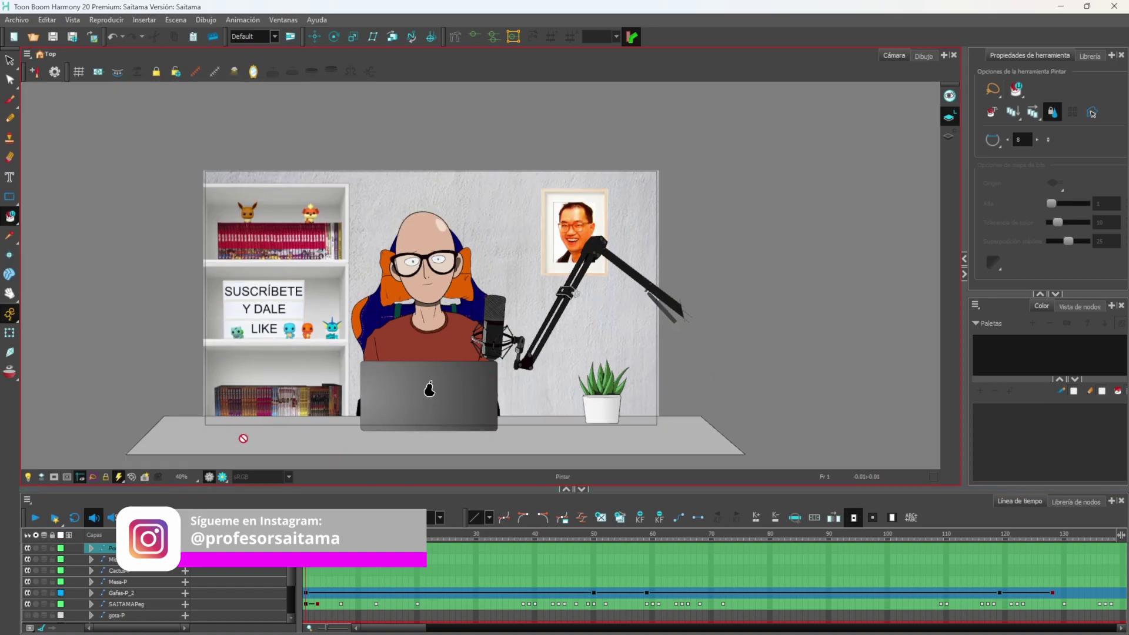
scroll(277, 407, down, 1)
scroll(277, 408, up, 1)
scroll(375, 351, up, 1)
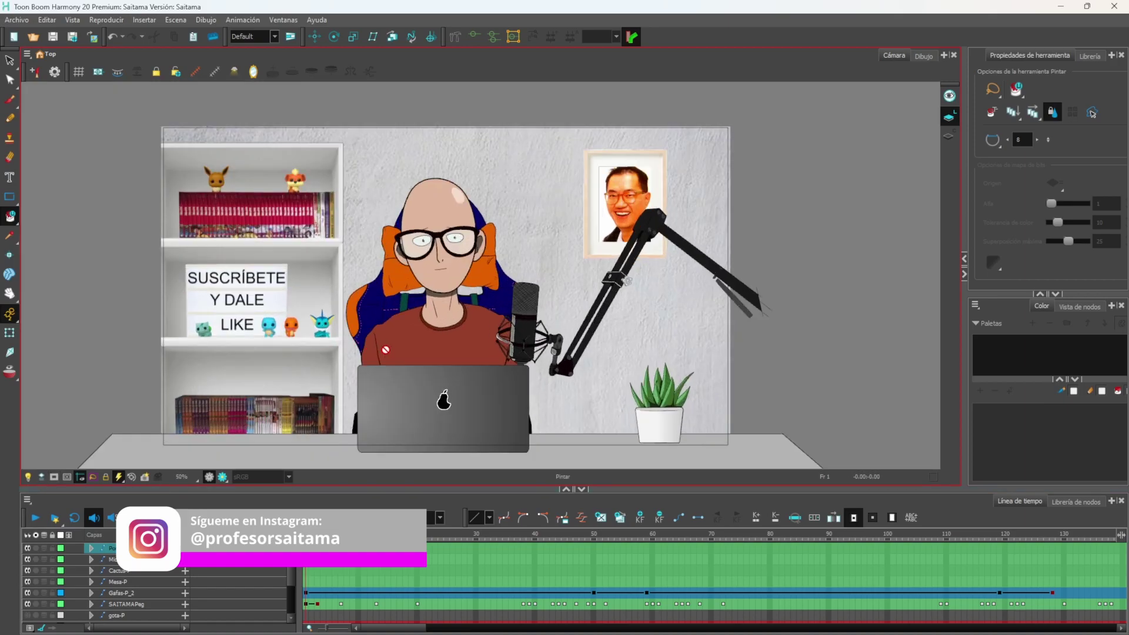
scroll(379, 348, up, 2)
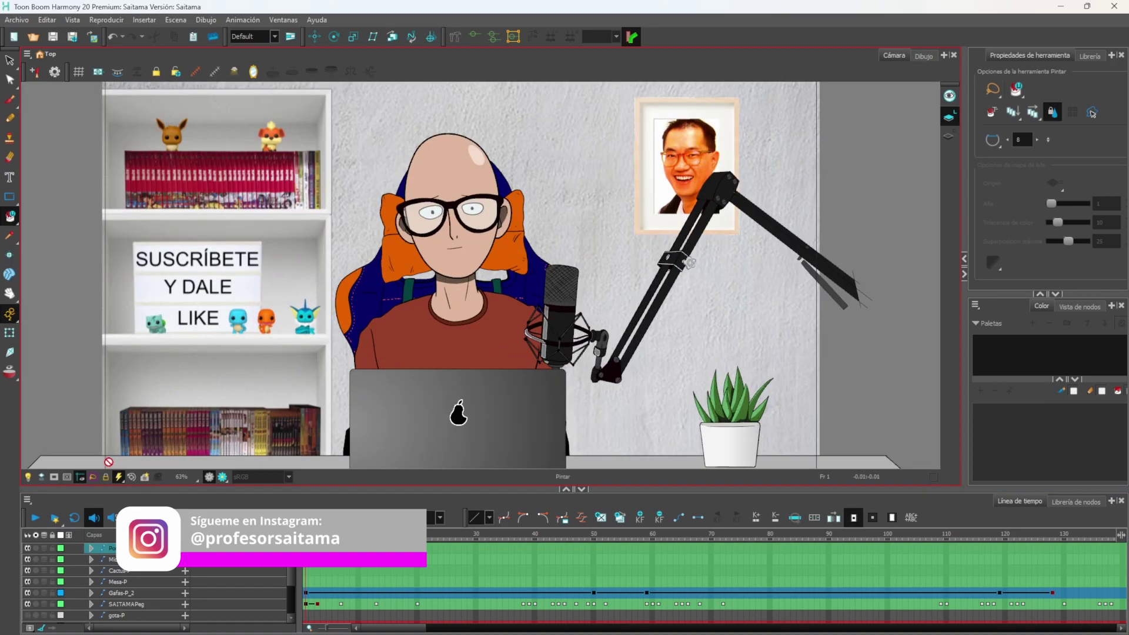
- Hide and show the laptop layer and the Micro-P-P microphone layer to check what each contains
click(26, 549)
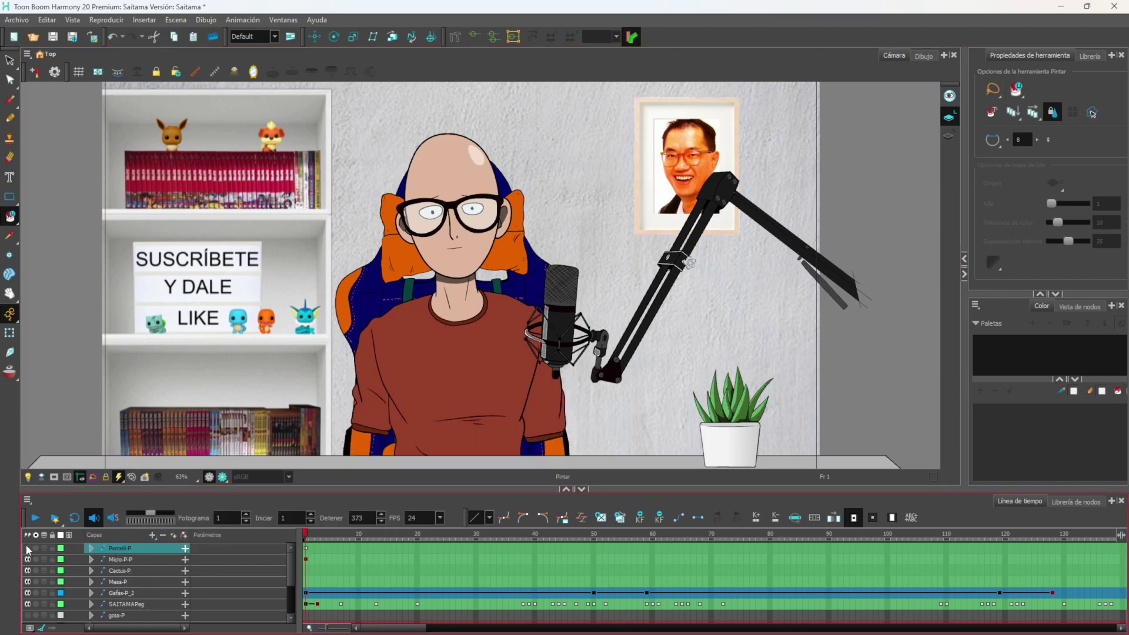
click(26, 548)
click(27, 549)
click(28, 549)
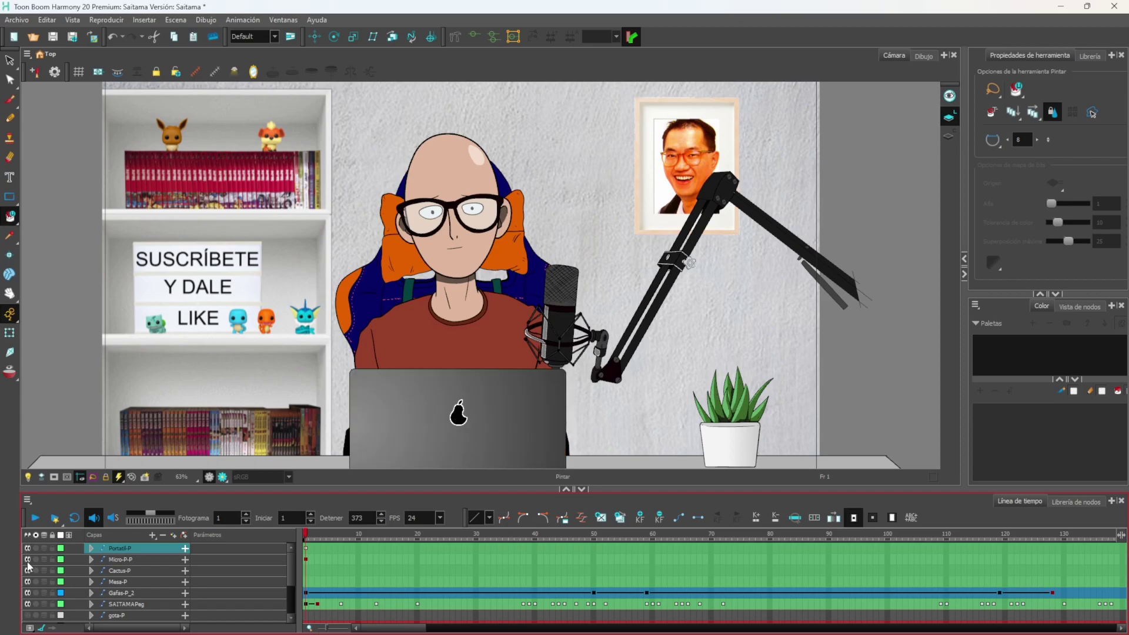
click(27, 560)
click(27, 561)
click(27, 561)
click(27, 561)
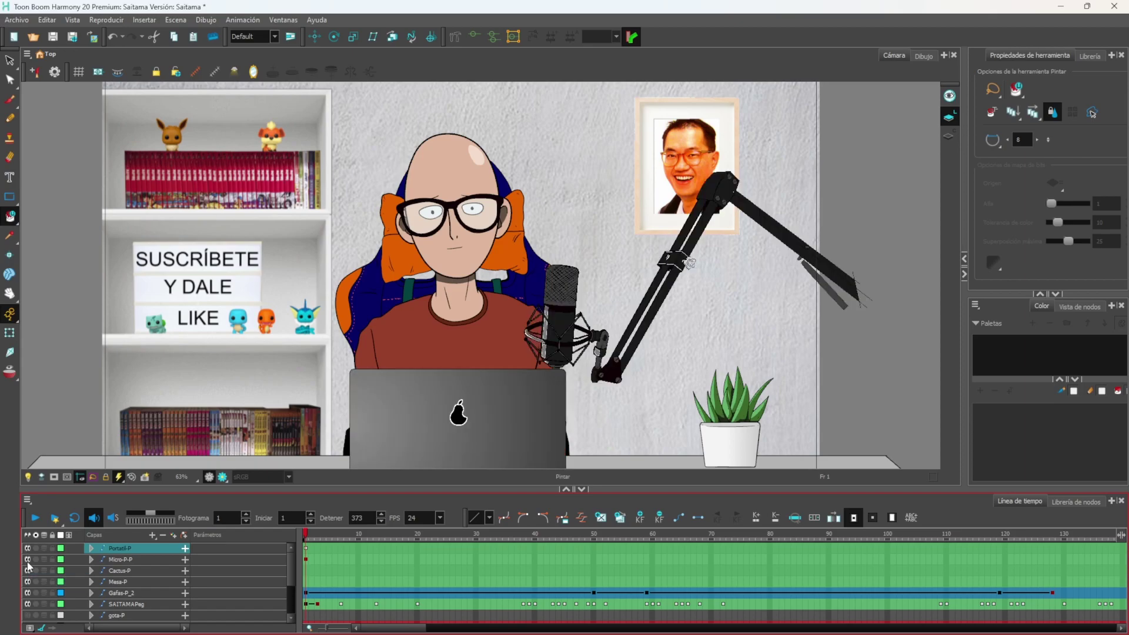
- Try moving the laptop up in front of the character with the Transform tool, and undo the move
click(10, 333)
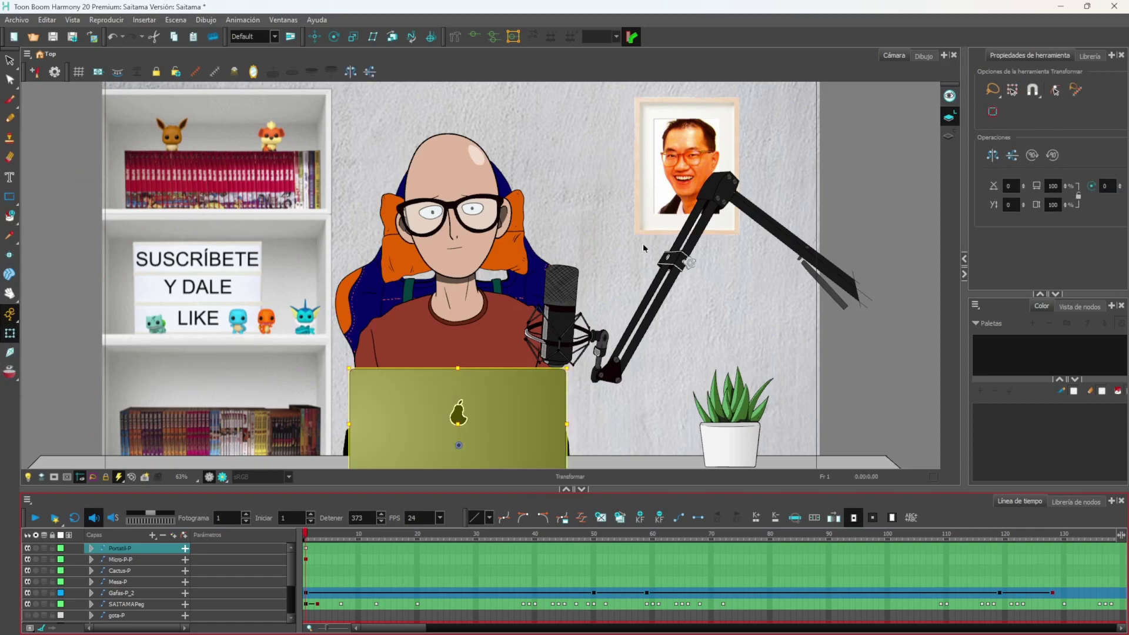
mouse_move(494, 395)
mouse_down()
mouse_move(510, 395)
mouse_move(528, 310)
mouse_move(422, 204)
mouse_move(431, 269)
mouse_up()
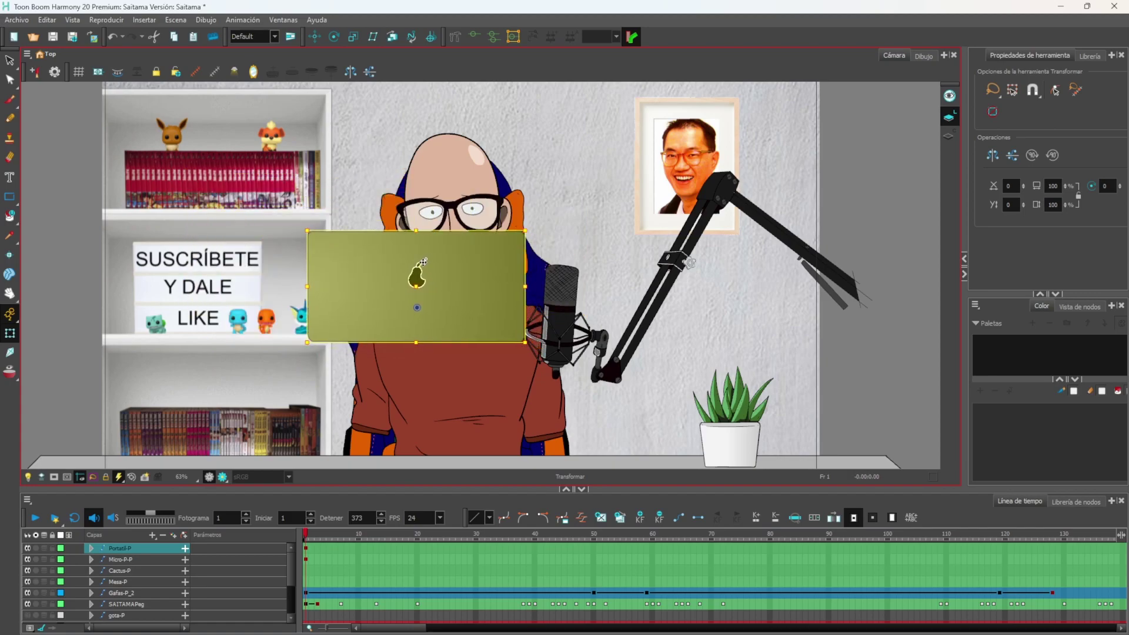
key(ctrl+z)
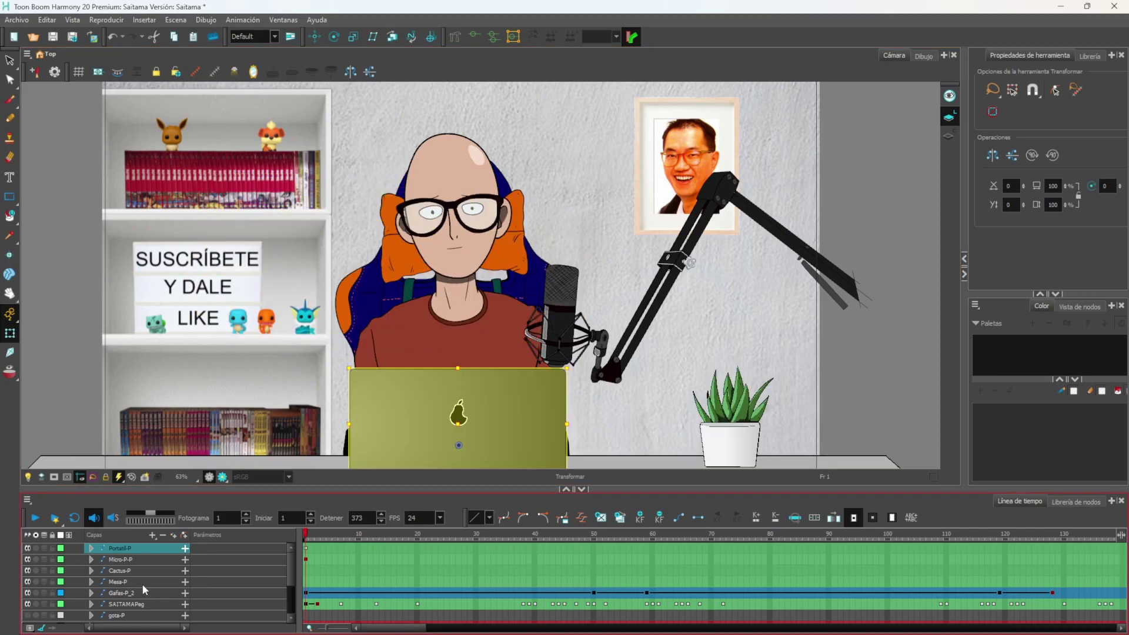
- Select the Gafas-P_2 glasses layer, and then hide and show the SAITAMAPeg character group
scroll(142, 583, down, 3)
click(132, 558)
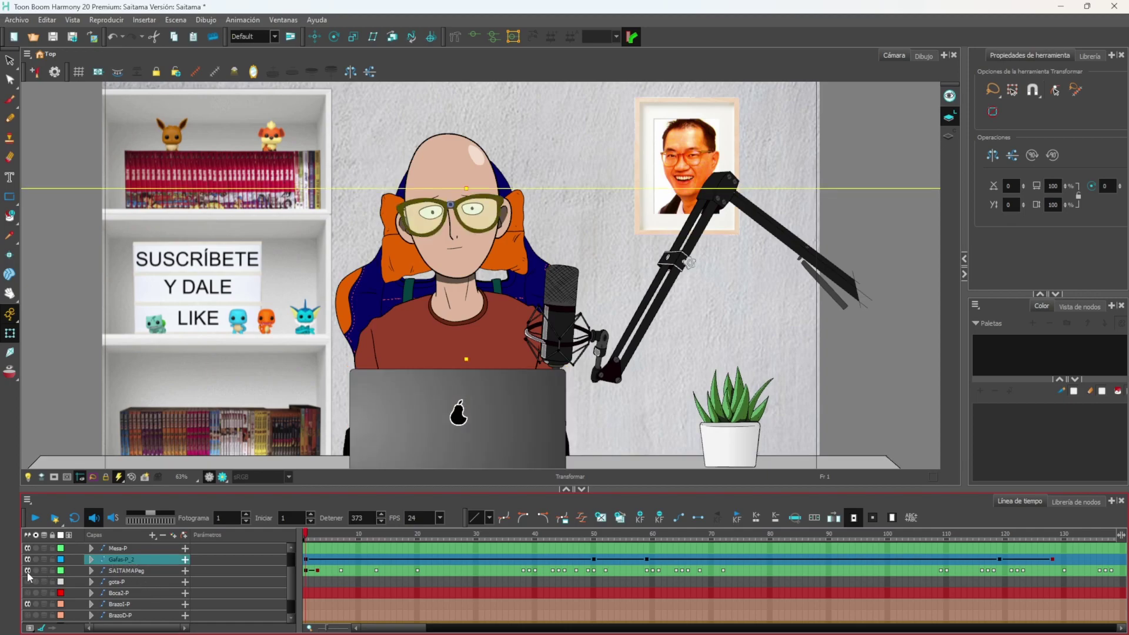
click(143, 570)
click(27, 570)
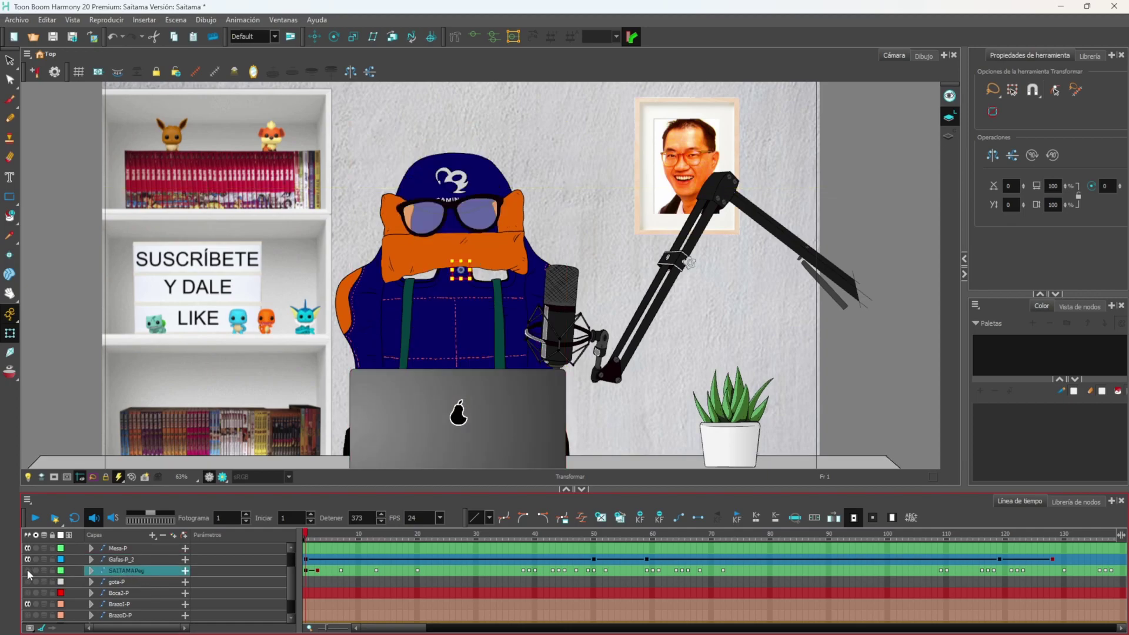
click(27, 570)
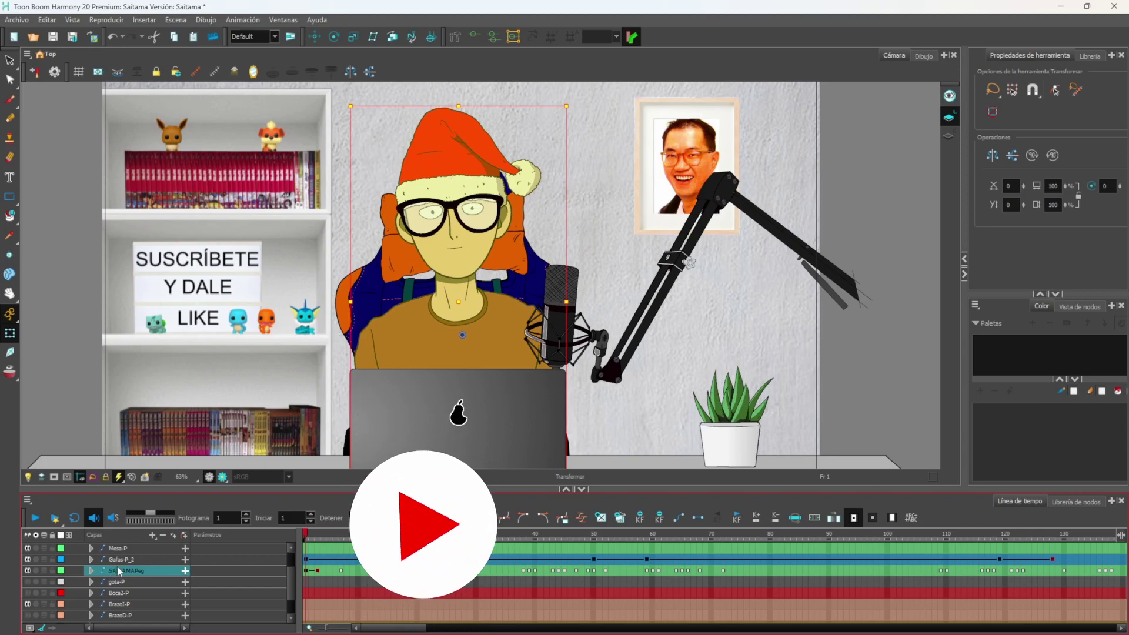
- Select the Santa hat's peg and reposition the hat so its fur brim sits just above the character's eyes
scroll(483, 204, down, 3)
scroll(435, 247, up, 3)
scroll(382, 293, down, 4)
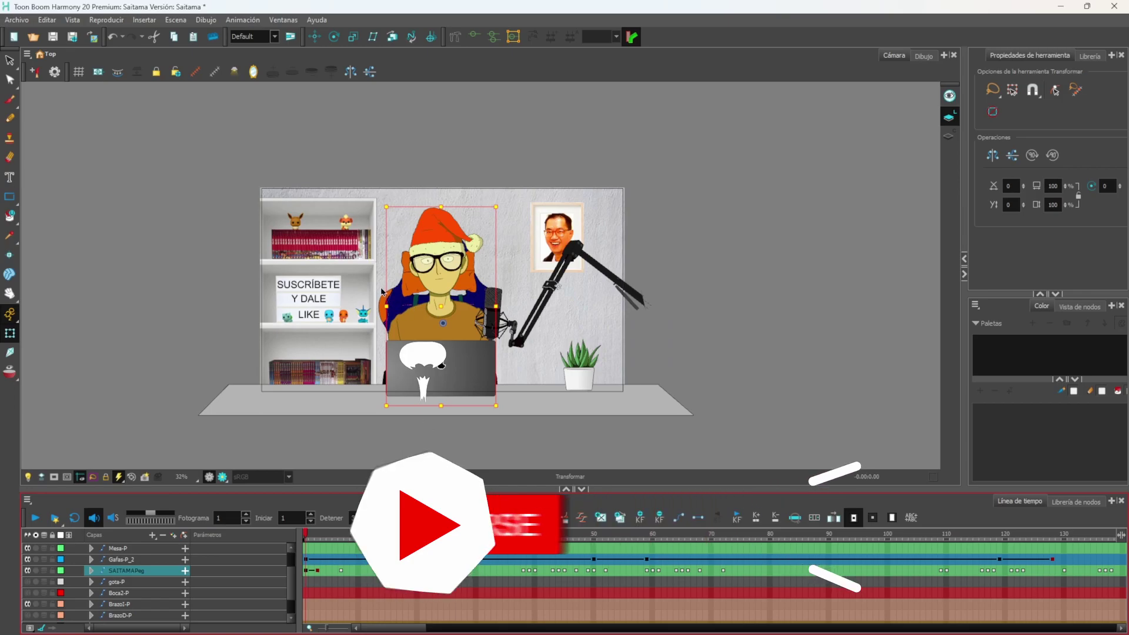
scroll(382, 293, up, 3)
click(462, 251)
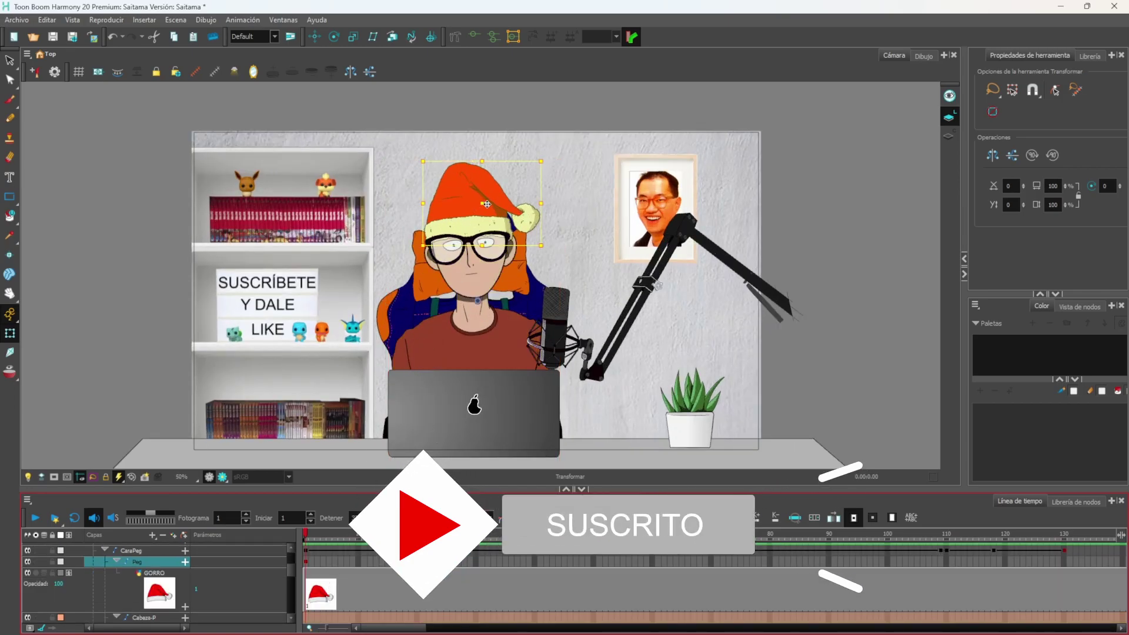
click(465, 210)
drag(465, 209, 463, 221)
scroll(463, 221, up, 4)
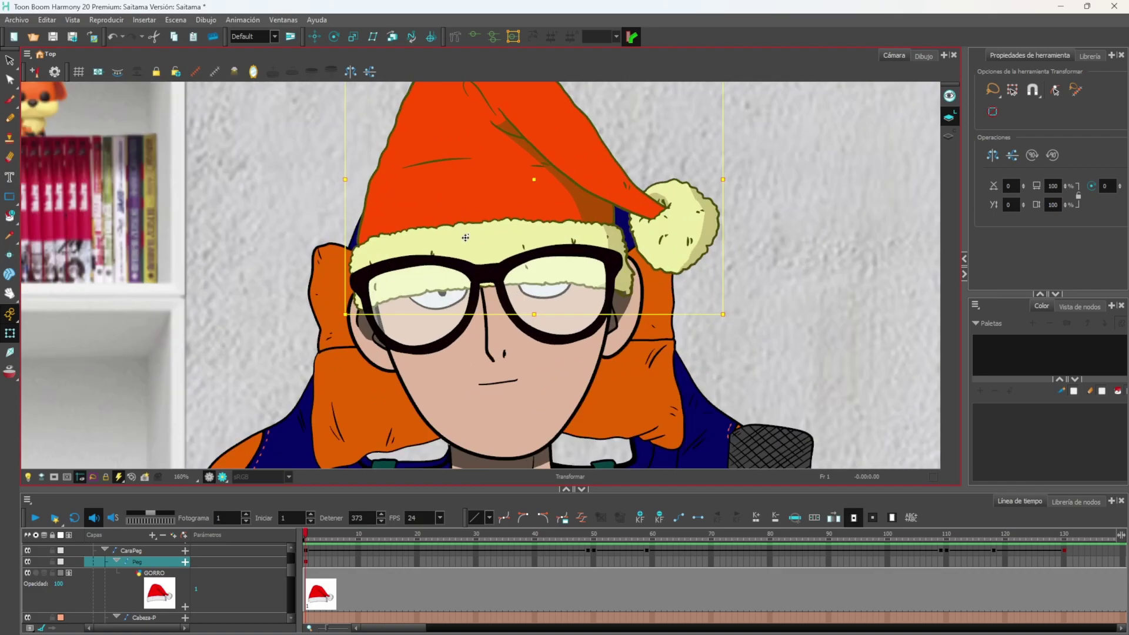
scroll(457, 206, up, 1)
scroll(464, 191, up, 1)
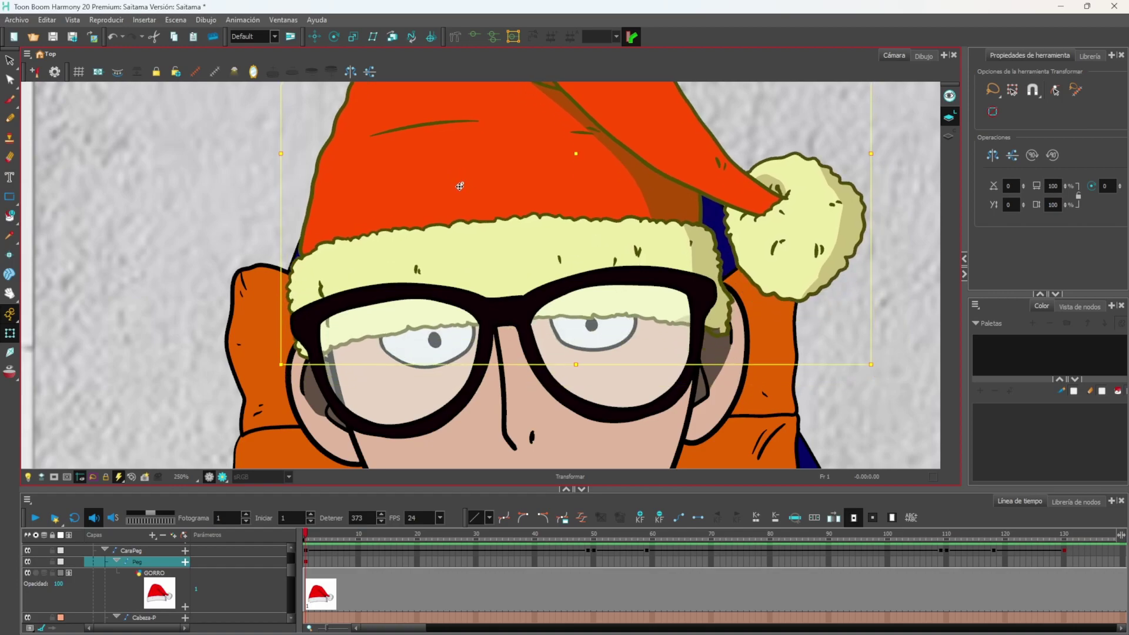
drag(488, 159, 475, 120)
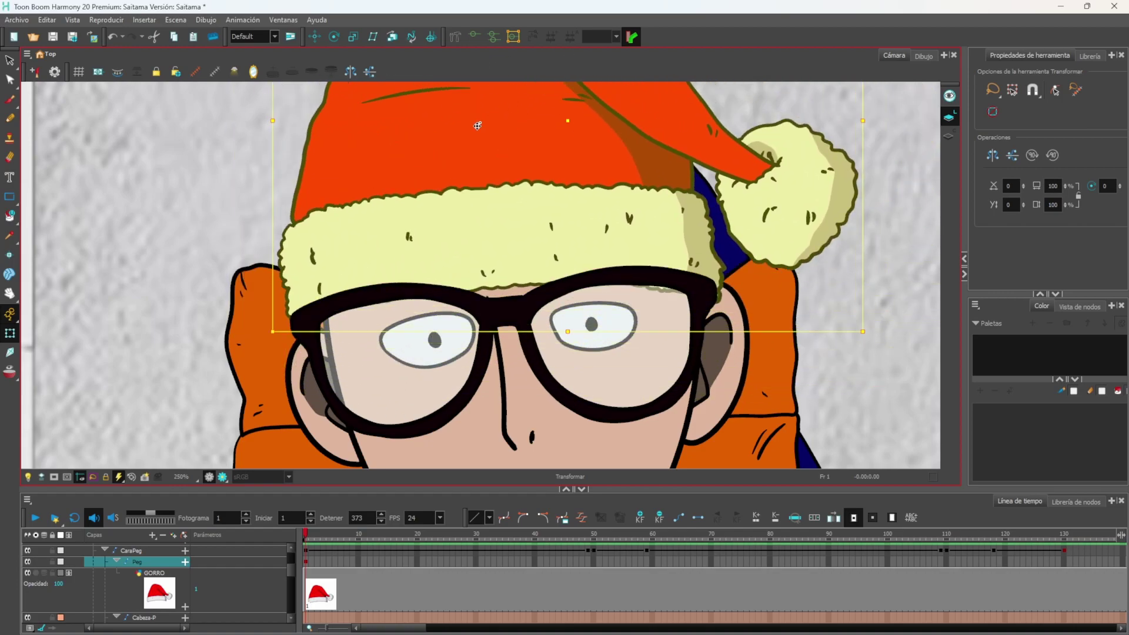
- Hide the hat's Peg layer and select the character's whole head
scroll(451, 200, down, 2)
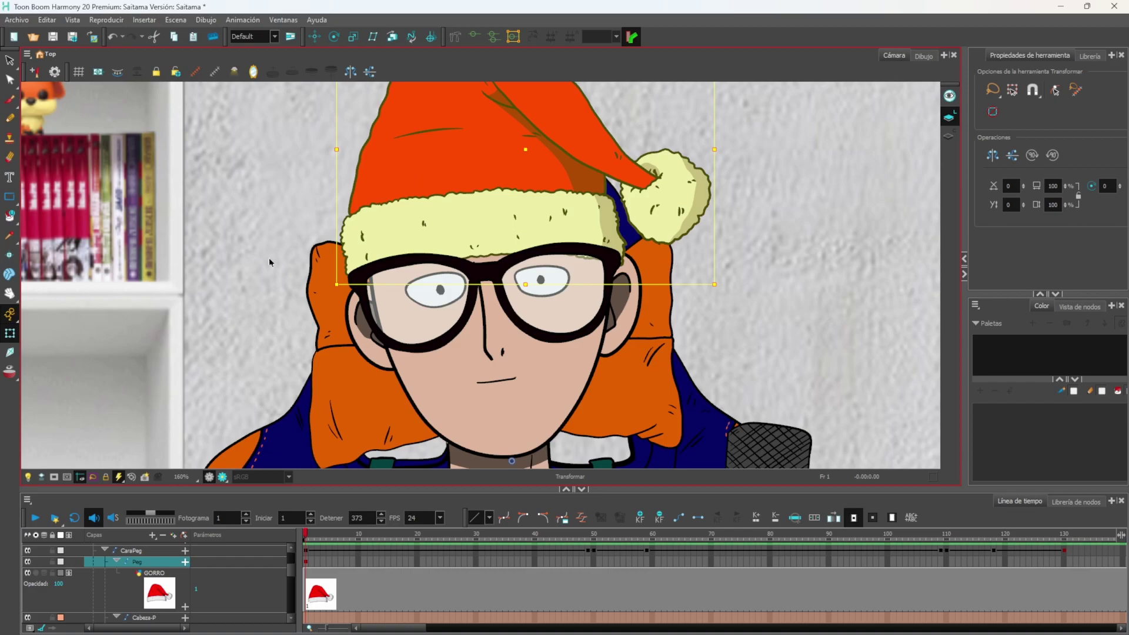
click(30, 564)
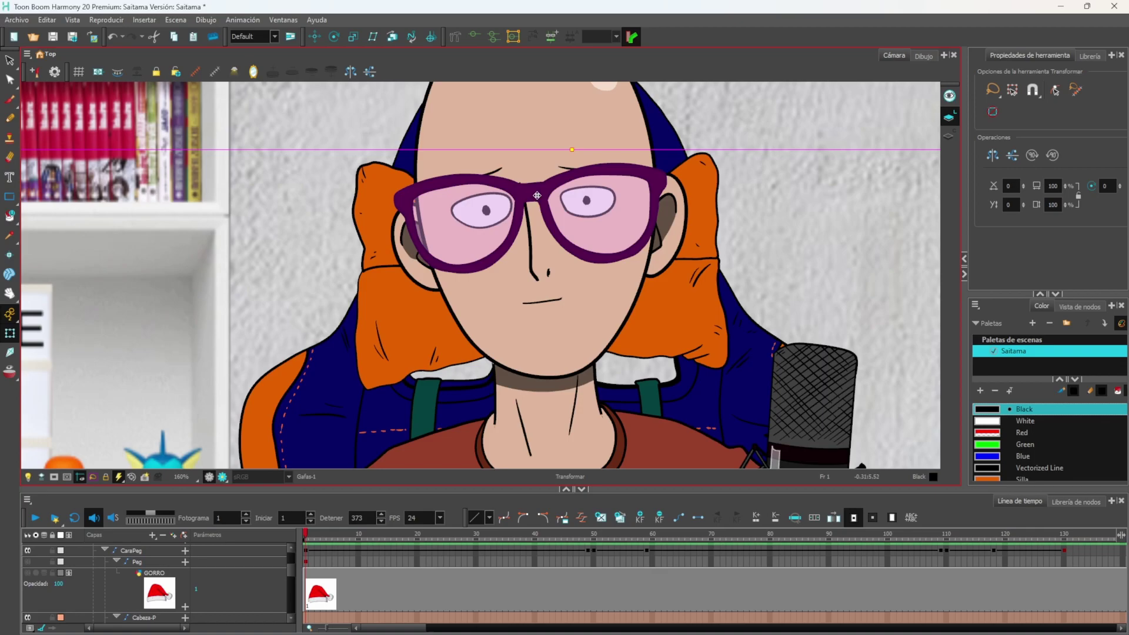
mouse_move(536, 196)
mouse_down()
mouse_move(547, 428)
mouse_move(618, 206)
mouse_move(592, 182)
mouse_move(517, 197)
mouse_move(538, 198)
mouse_up()
click(670, 226)
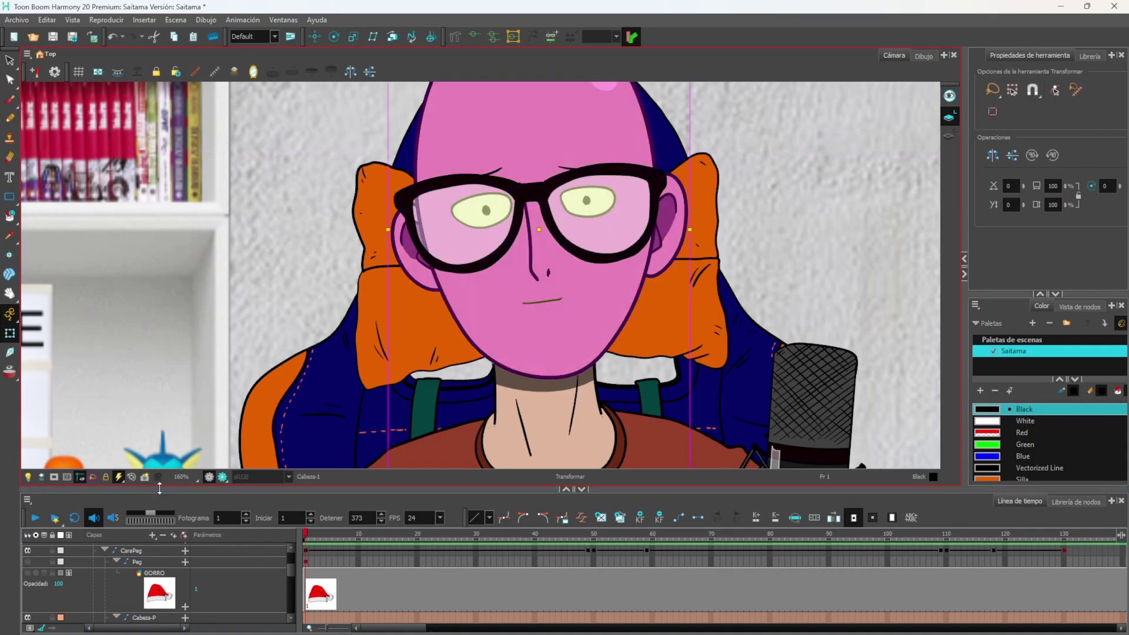
- Make the timeline area taller and collapse the CaraPeg layer group
drag(159, 488, 159, 451)
click(105, 512)
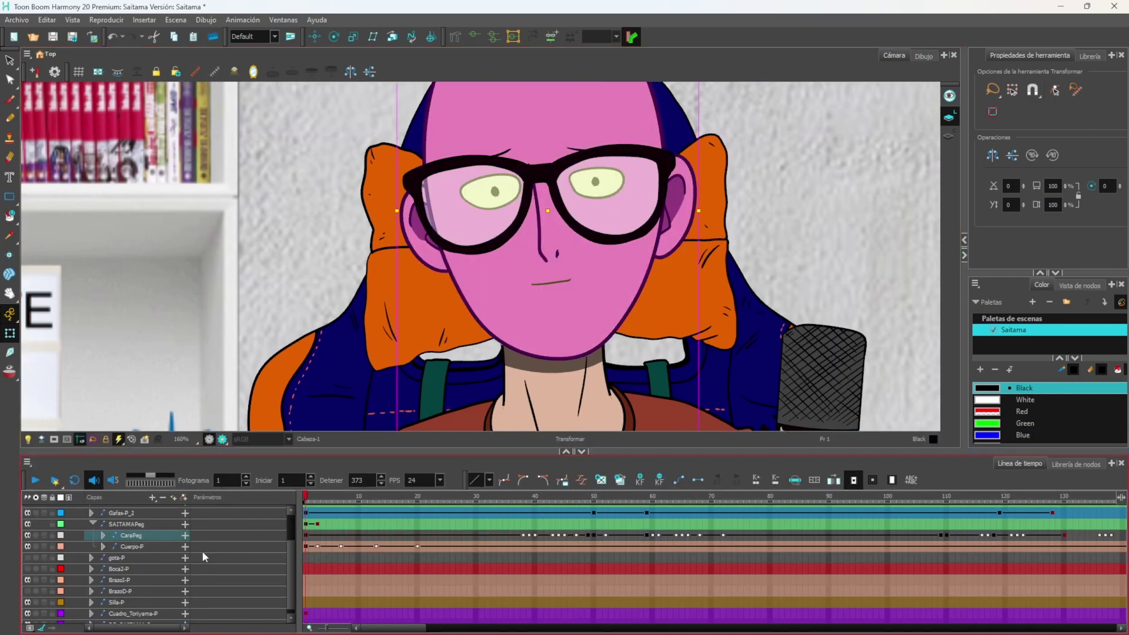
click(294, 309)
click(286, 262)
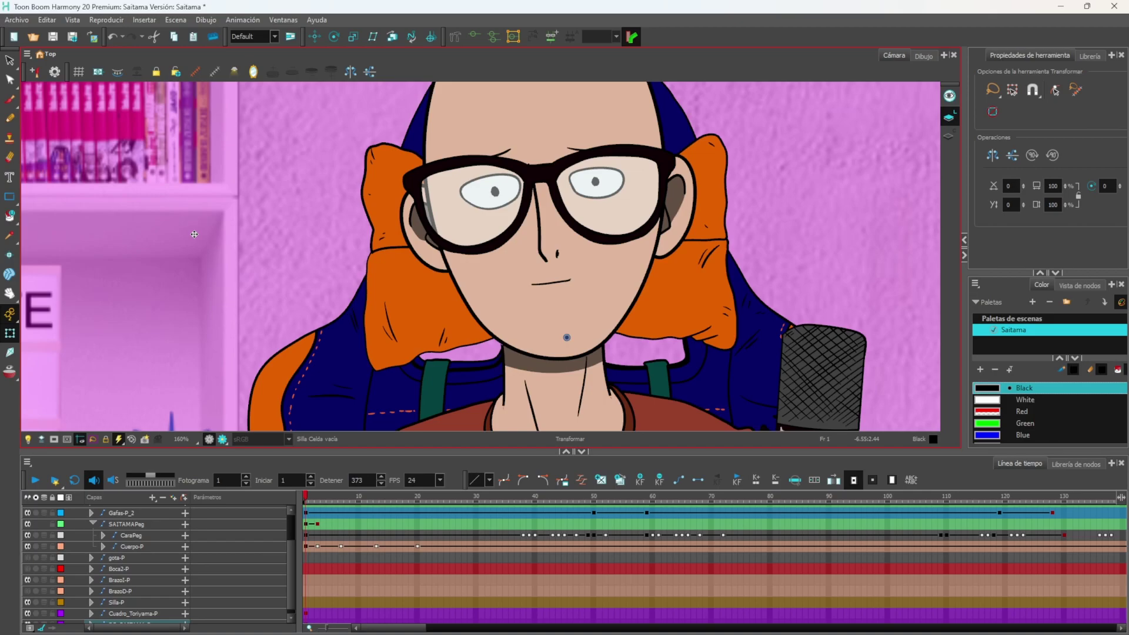
scroll(461, 178, down, 3)
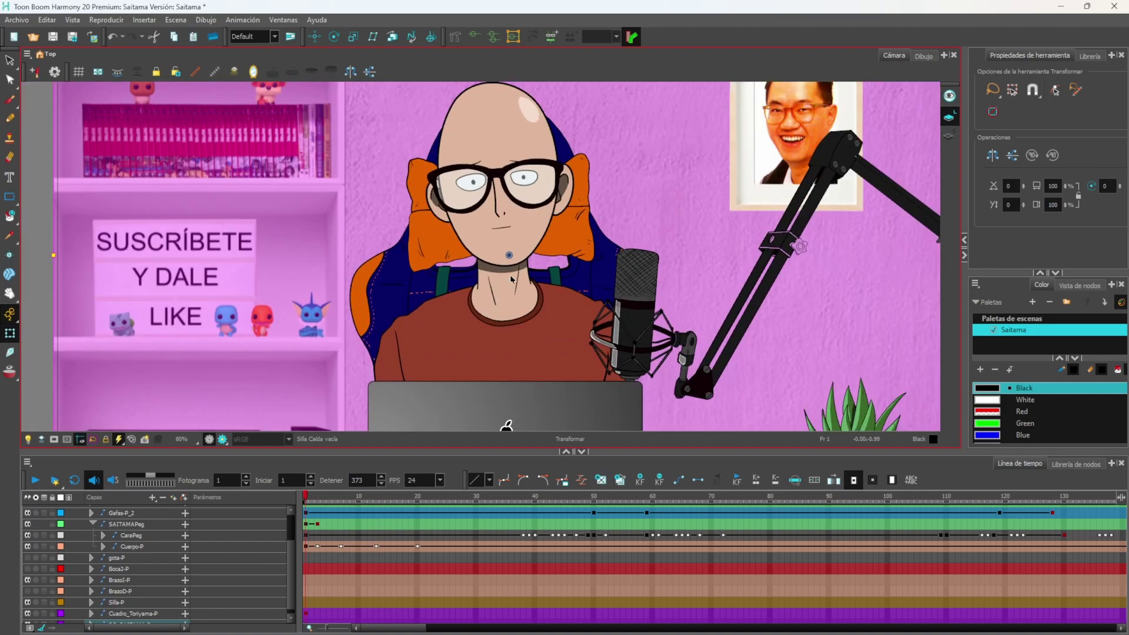
- Select the CaraPeg head group and try rotating it slightly
click(513, 247)
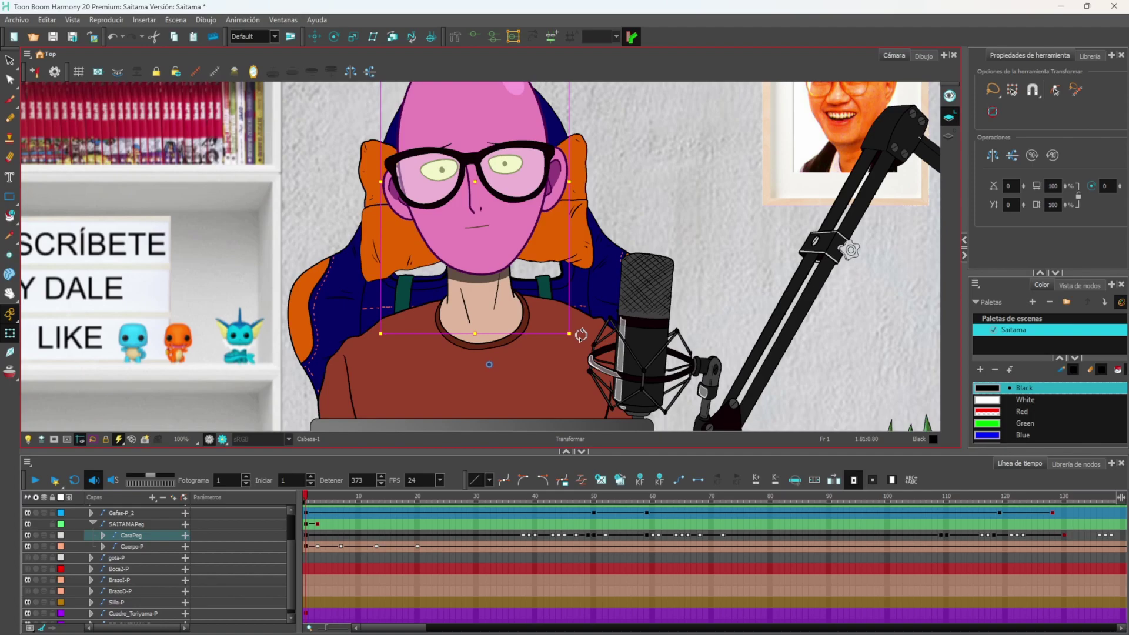
mouse_move(581, 336)
mouse_down()
mouse_move(588, 300)
mouse_move(554, 222)
mouse_move(585, 294)
mouse_move(589, 375)
mouse_move(589, 347)
mouse_move(574, 336)
mouse_move(605, 352)
mouse_move(579, 318)
mouse_move(569, 333)
mouse_up()
mouse_move(578, 331)
mouse_down()
mouse_move(582, 359)
mouse_move(540, 253)
mouse_move(592, 314)
mouse_move(585, 359)
mouse_move(591, 332)
mouse_up()
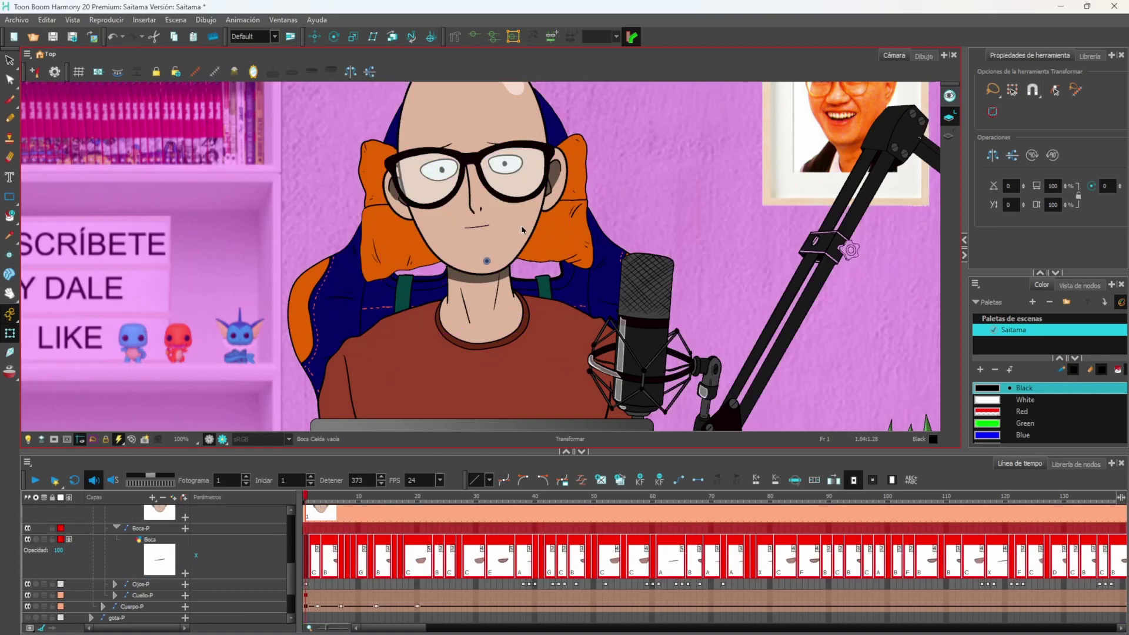
- Select the Boca mouth drawing at frame 1, widen the side panels and show its drawing substitutions in the library
scroll(522, 229, down, 2)
click(909, 171)
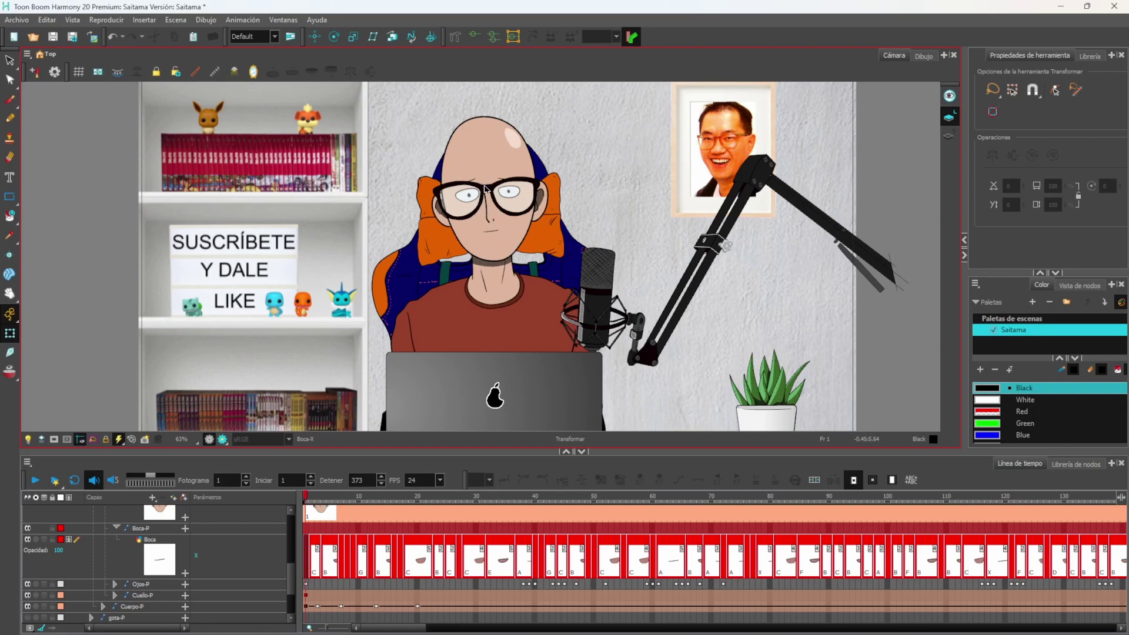
scroll(485, 188, up, 5)
scroll(500, 228, down, 5)
scroll(492, 263, up, 4)
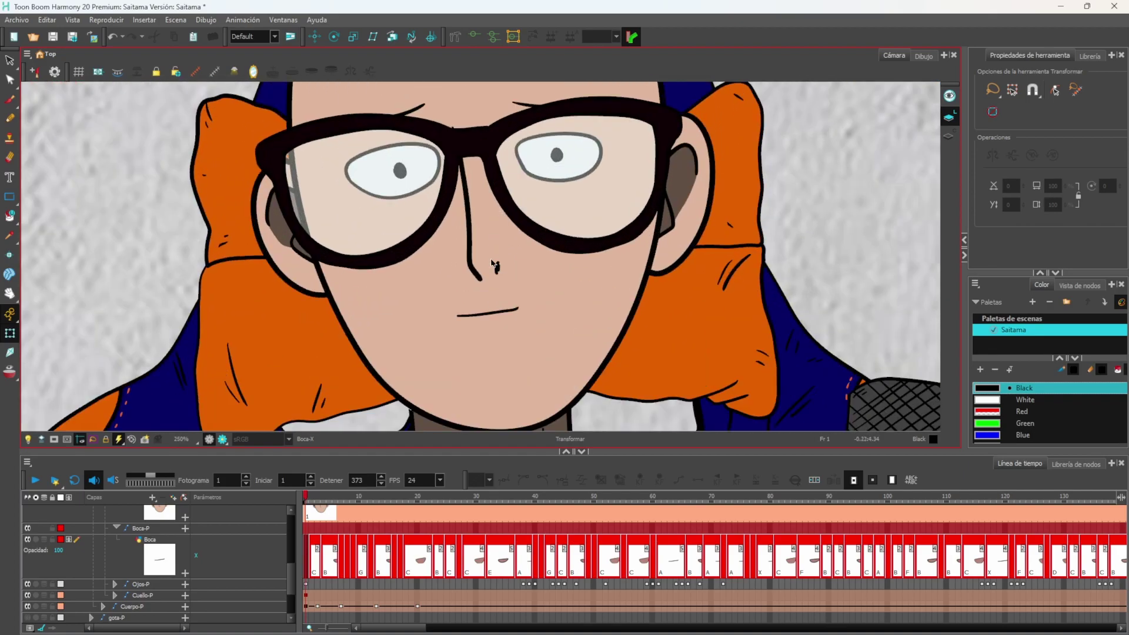
click(308, 499)
drag(964, 146, 905, 154)
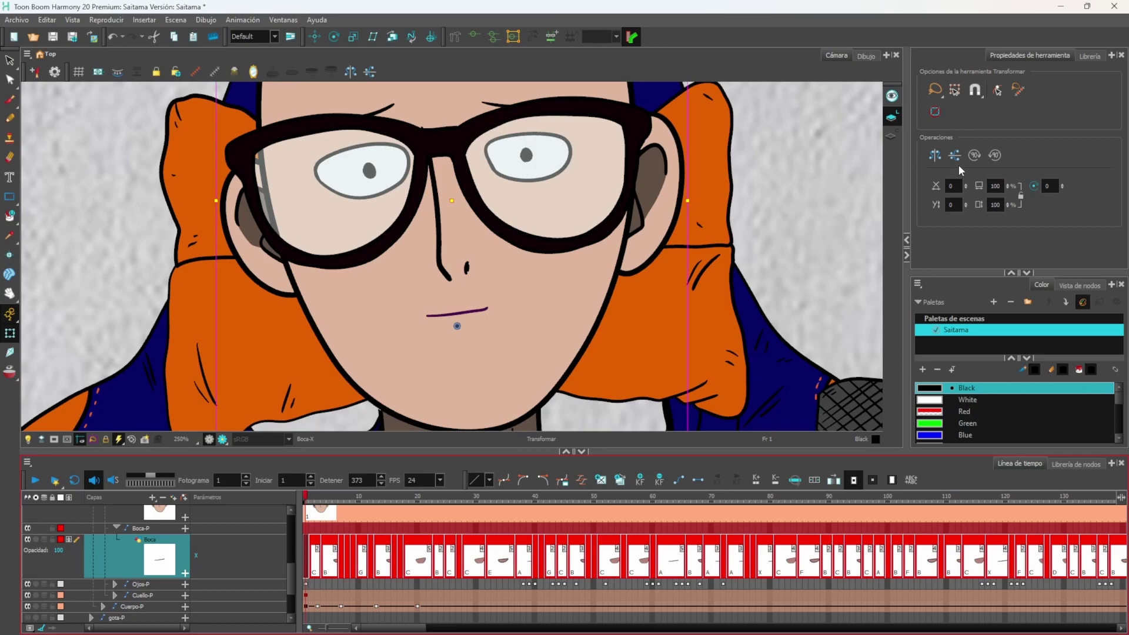
click(1091, 57)
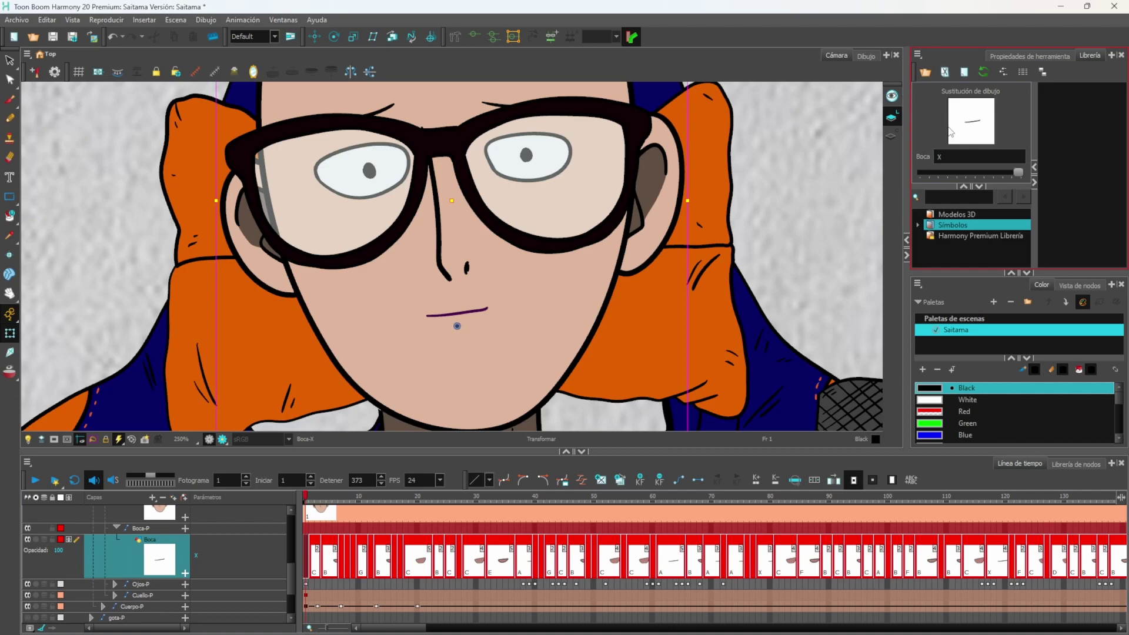
- Preview the Boca drawing substitutions and set the mouth to drawing C at frame 1
drag(1019, 172, 1005, 175)
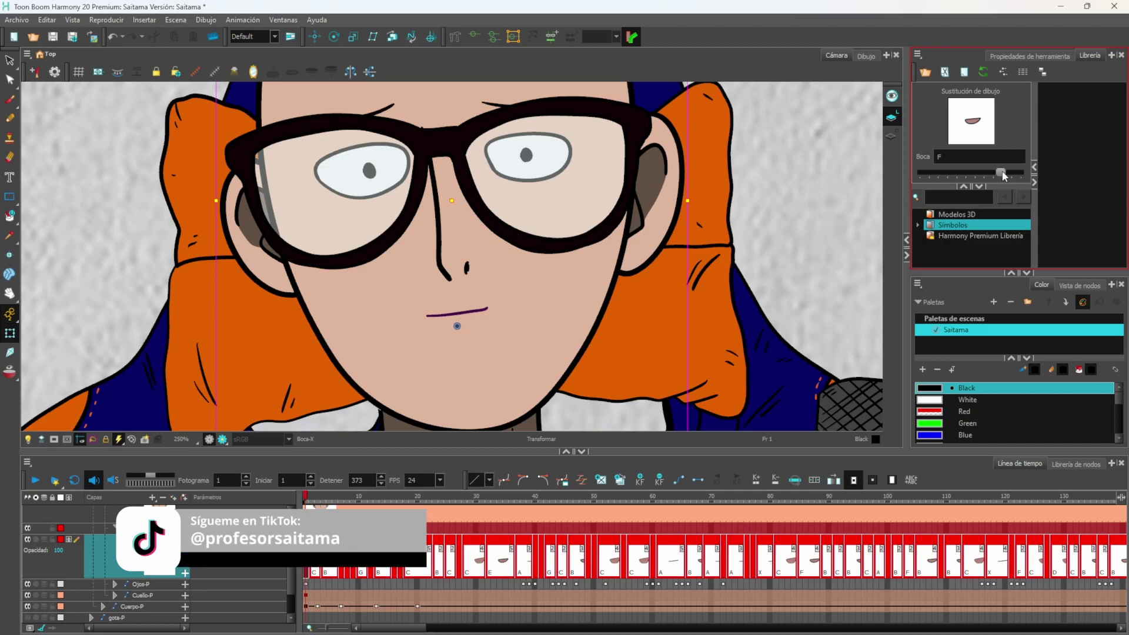
drag(994, 175, 961, 174)
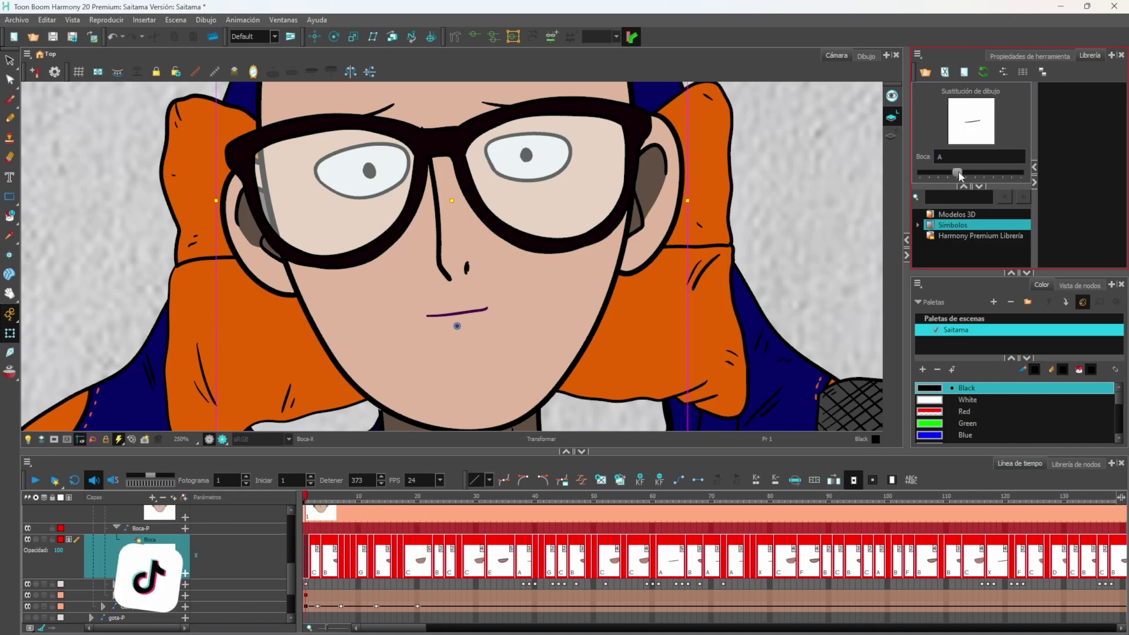
mouse_move(960, 172)
mouse_down()
mouse_move(923, 175)
mouse_move(980, 173)
mouse_up()
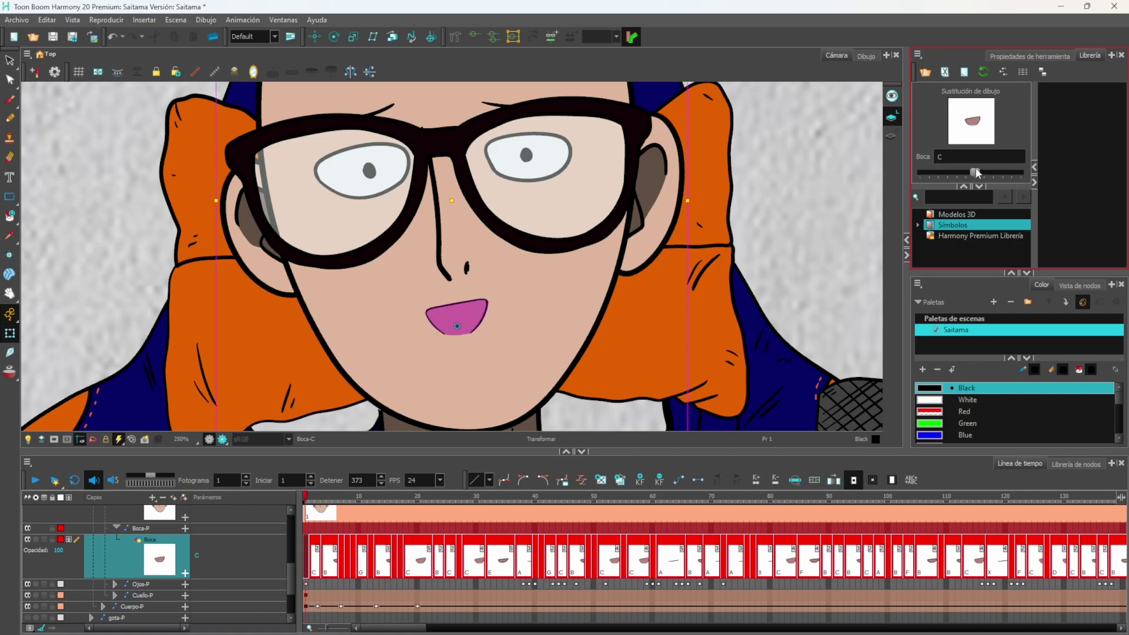
click(805, 259)
scroll(580, 365, down, 5)
- Scrub the timeline from frame 1 to frame 18 to review the mouth animation
click(321, 503)
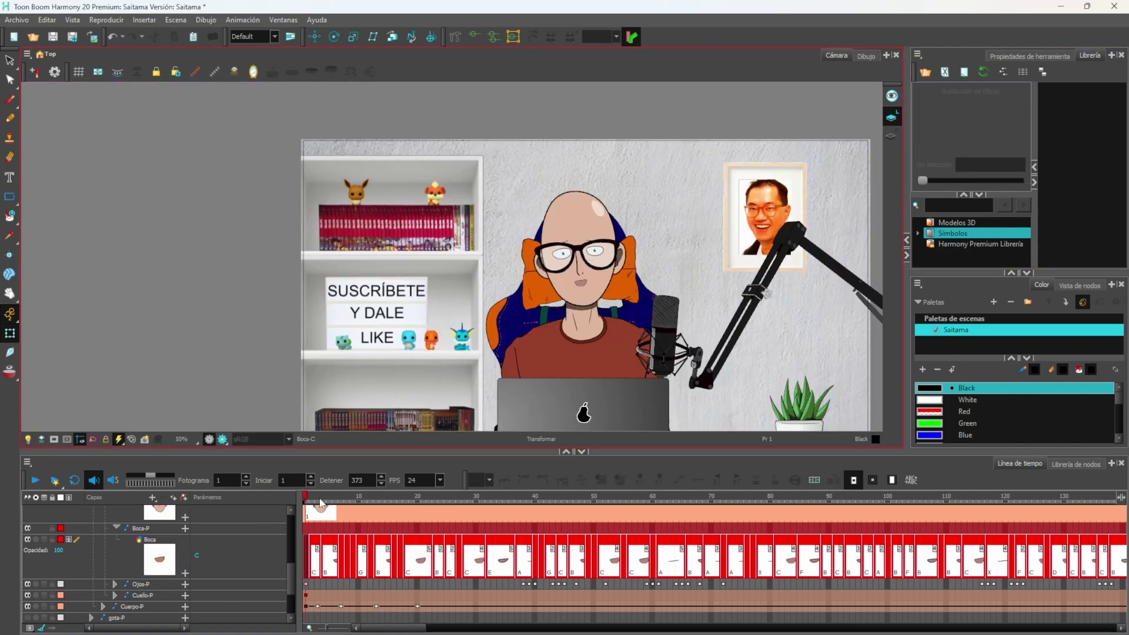
click(306, 498)
drag(306, 498, 407, 501)
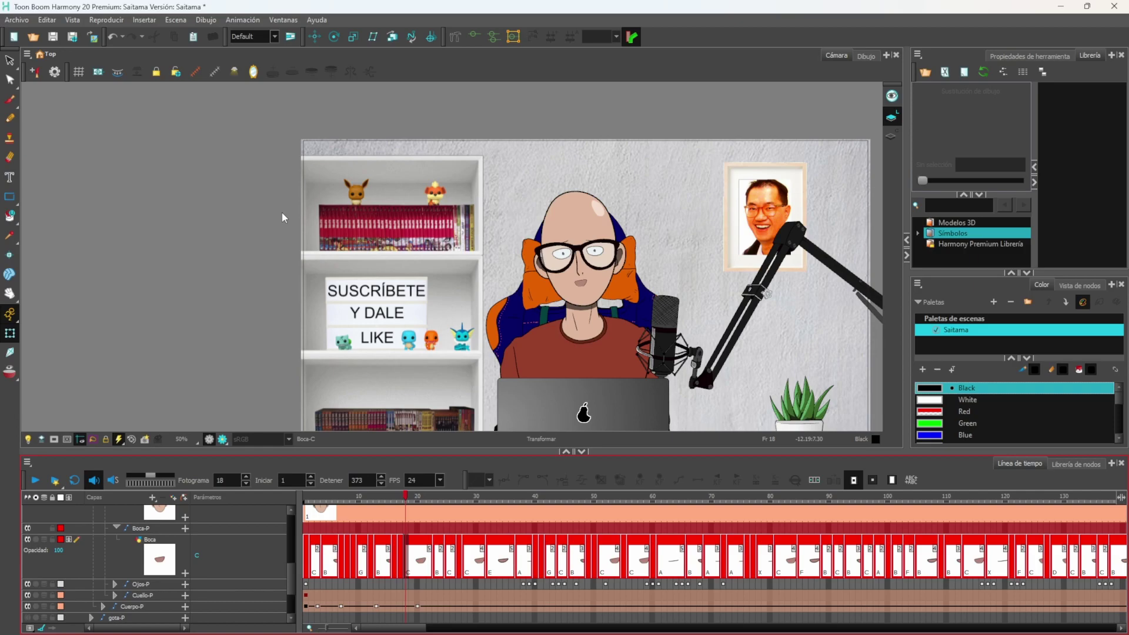
- Scrub to frame 52, select the Cabeza layer and review the CaraPeg head keyframe at frame 50
mouse_move(305, 497)
mouse_down()
mouse_move(291, 503)
mouse_move(697, 462)
mouse_move(605, 465)
mouse_up()
click(159, 513)
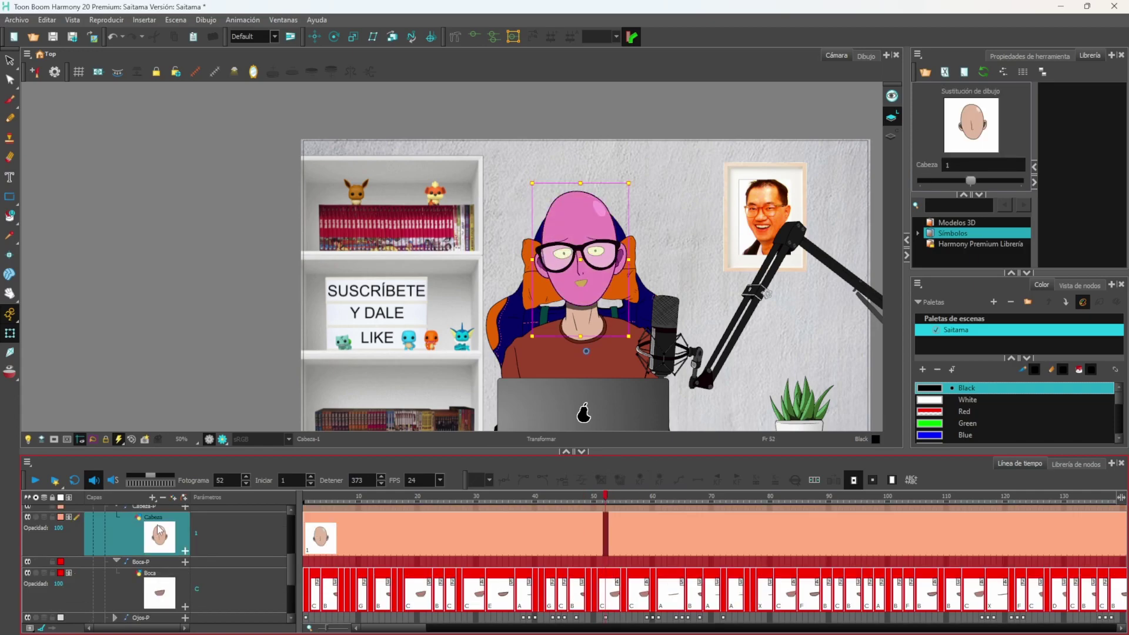
scroll(495, 533, up, 1)
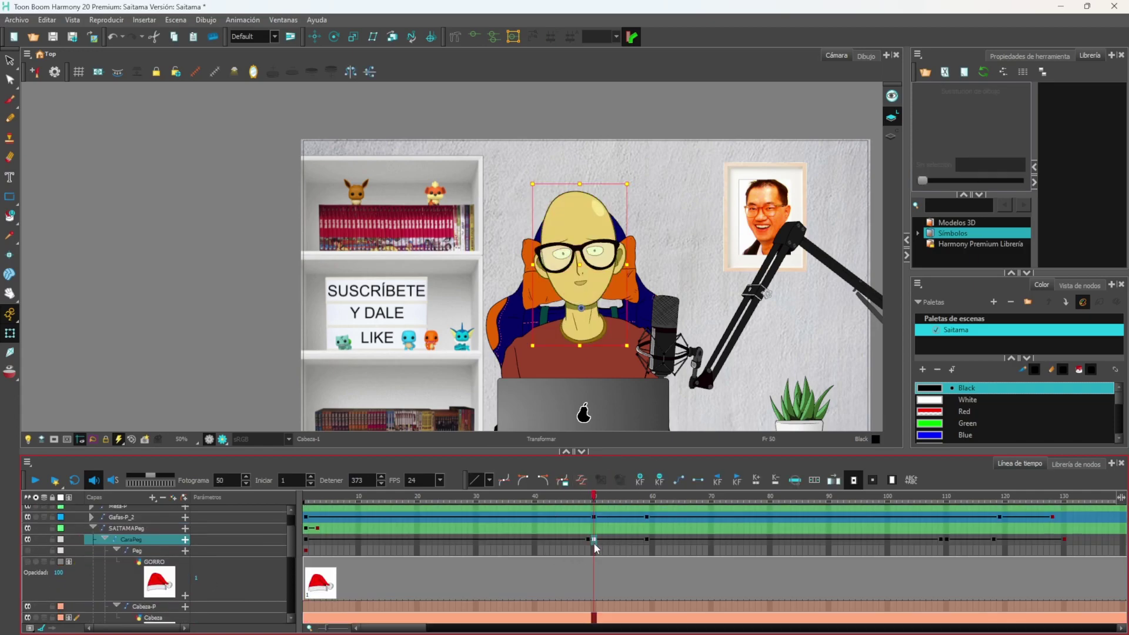
- Try rotating the head group strongly at CaraPeg's frame 59 keyframe, and scrub back to frame 23
click(647, 539)
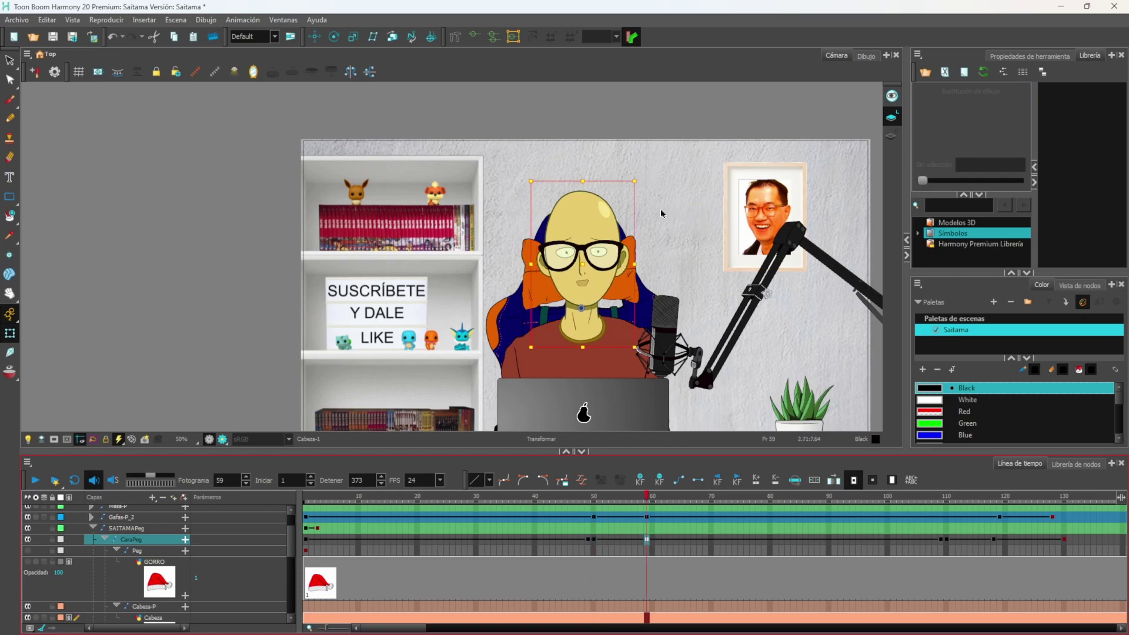
drag(647, 171, 576, 156)
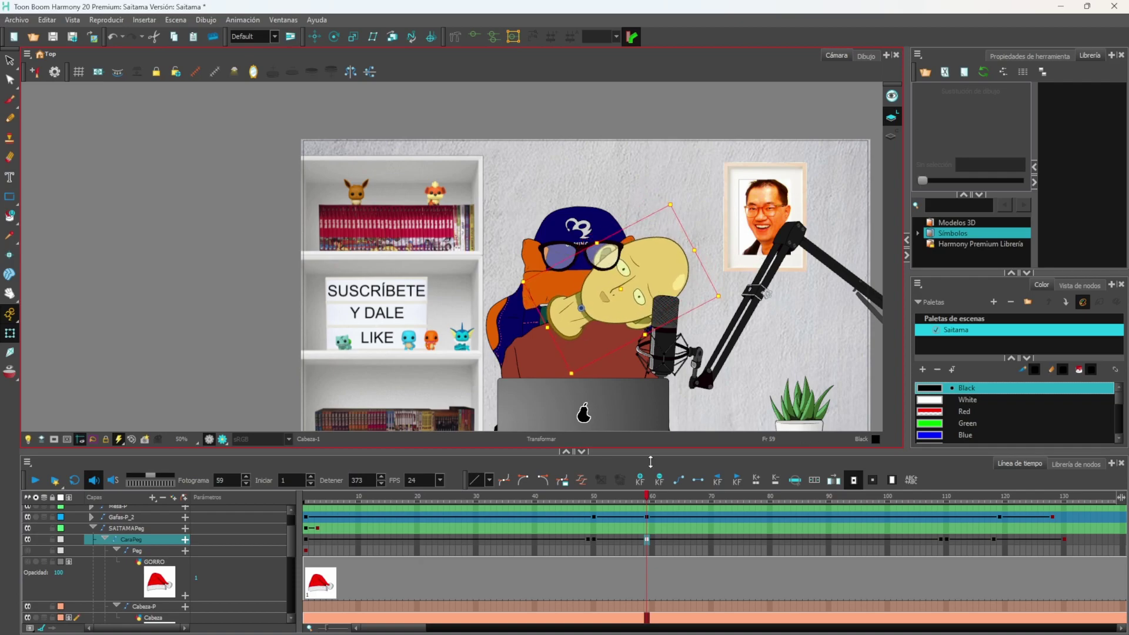
drag(649, 495, 437, 500)
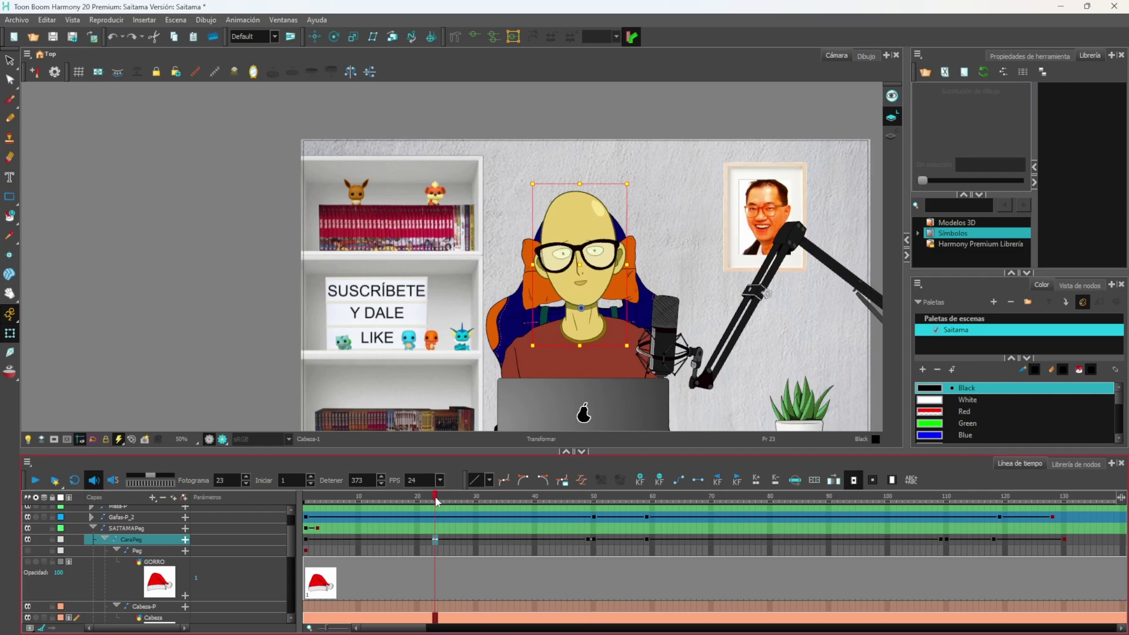
click(227, 270)
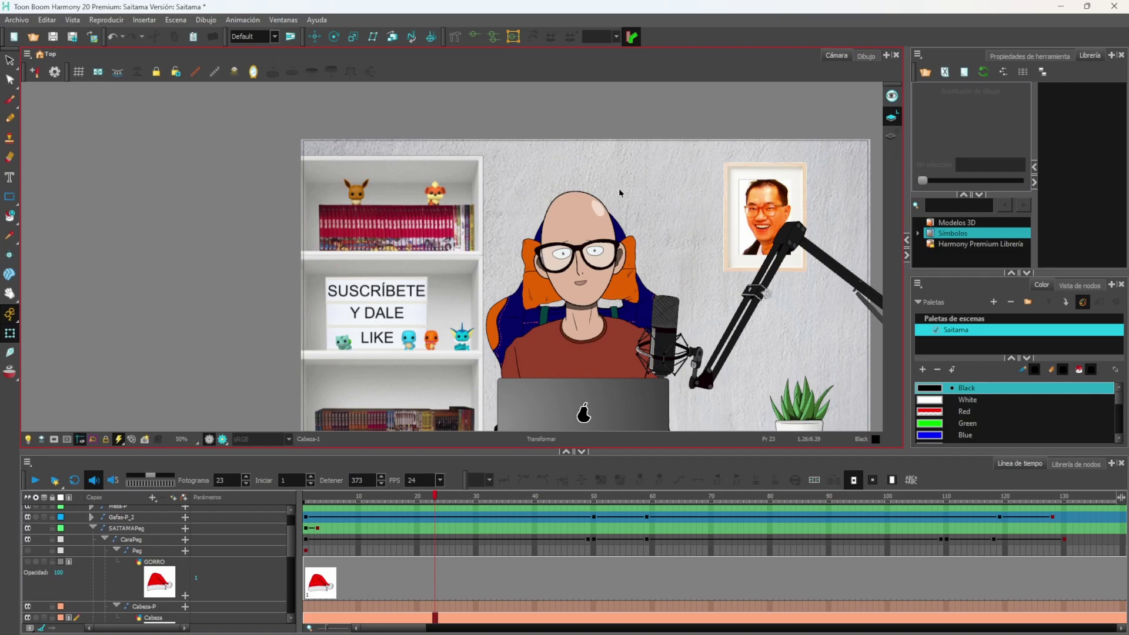
- Select the Ojos eye layer and examine the keyframes of its parent peg around frame 38
scroll(612, 203, up, 4)
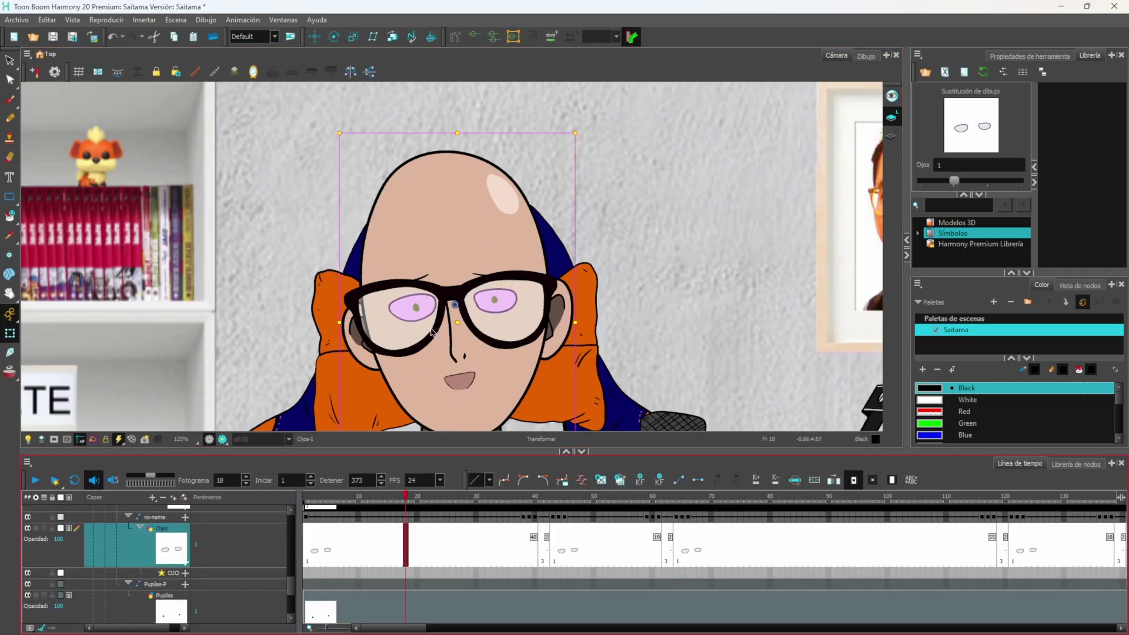
scroll(434, 334, up, 4)
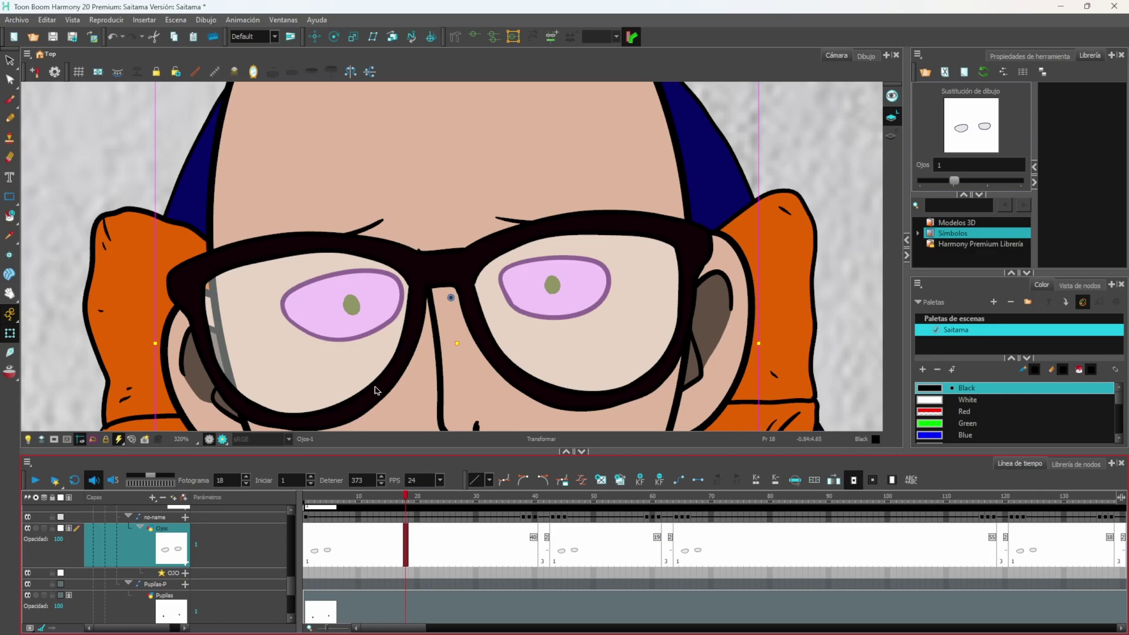
drag(406, 497, 525, 509)
click(530, 518)
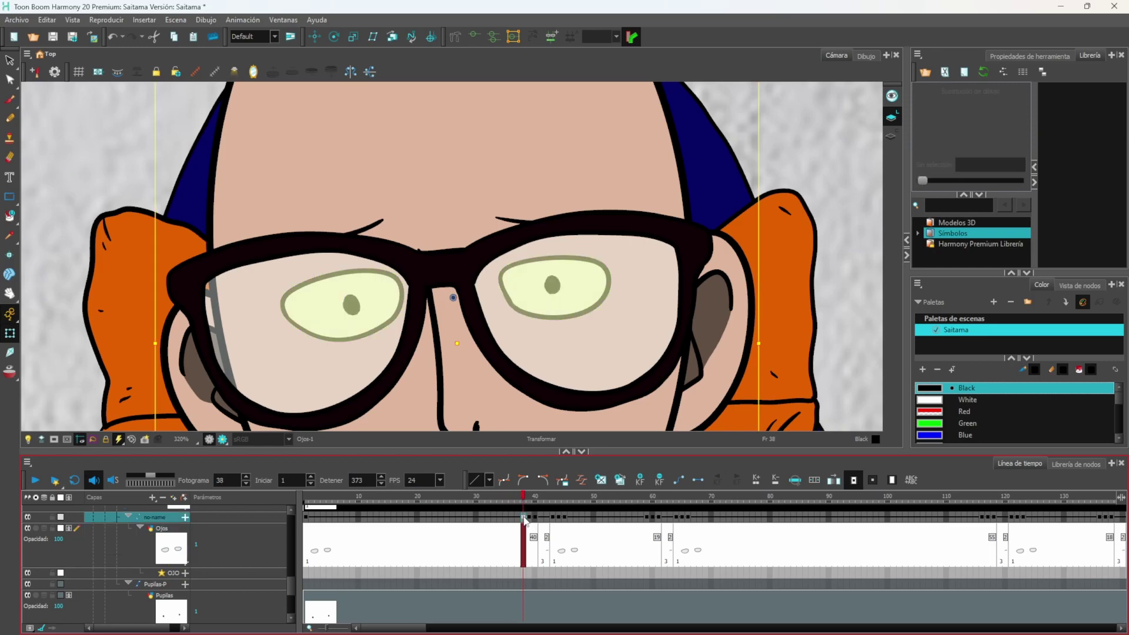
mouse_move(534, 520)
mouse_down()
mouse_move(547, 520)
mouse_move(523, 499)
mouse_up()
- Select the Pupilas layer at frame 38, hide and show its pupils, and scrub to frame 31
scroll(504, 546, down, 2)
click(524, 582)
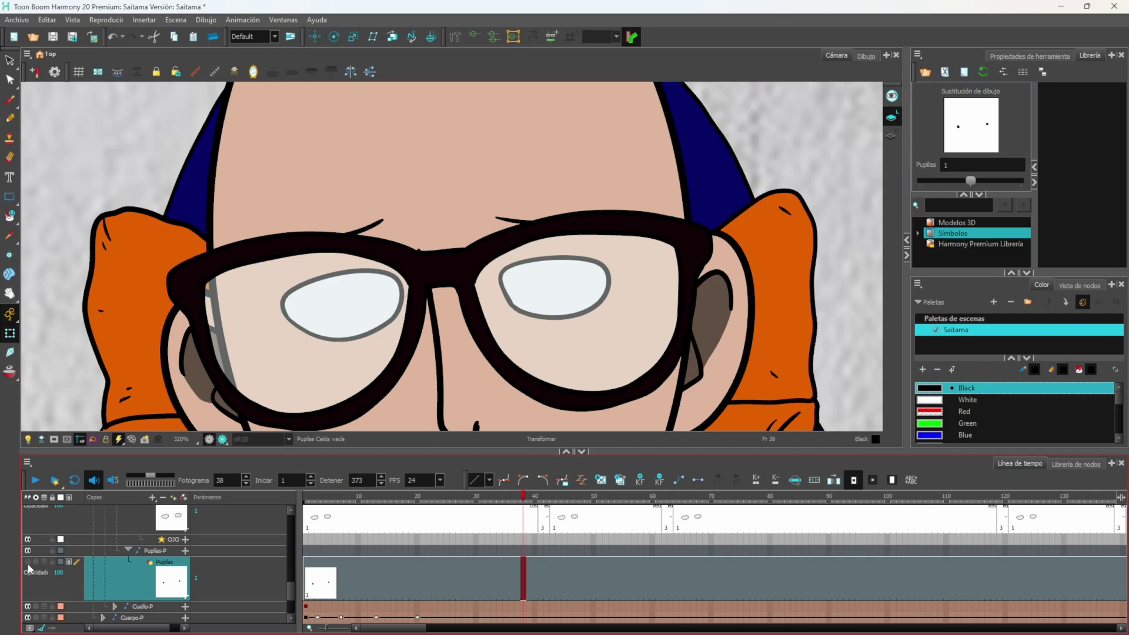
drag(527, 499, 482, 500)
- Preview Ojos drawing 2 as a substitution at frame 28 and switch the eyes back to drawing 1
scroll(467, 548, up, 1)
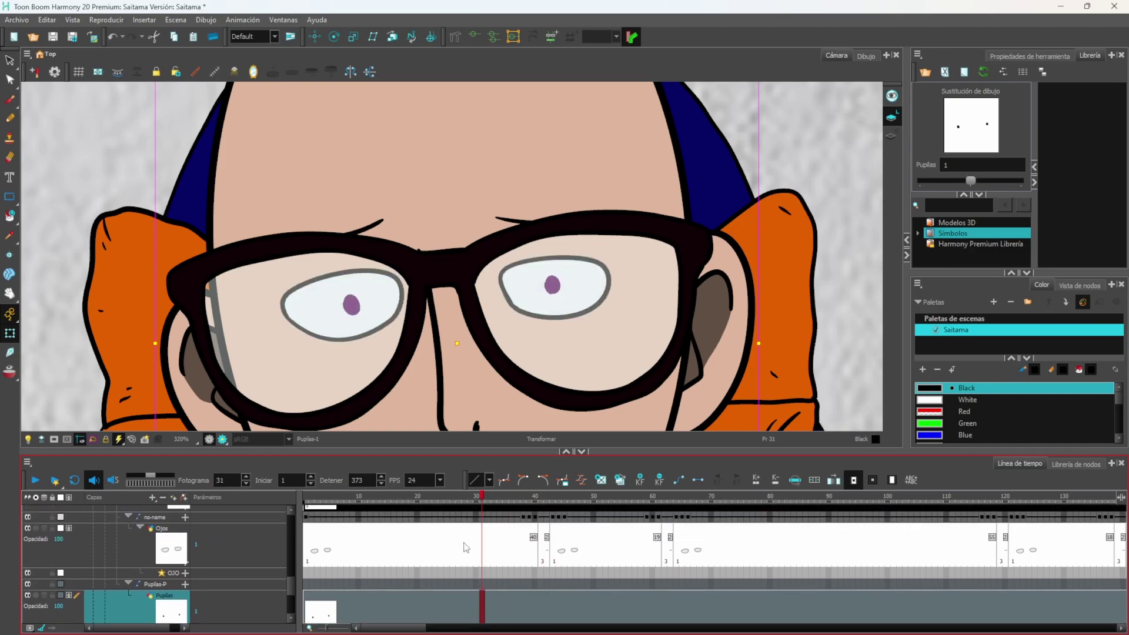
click(466, 548)
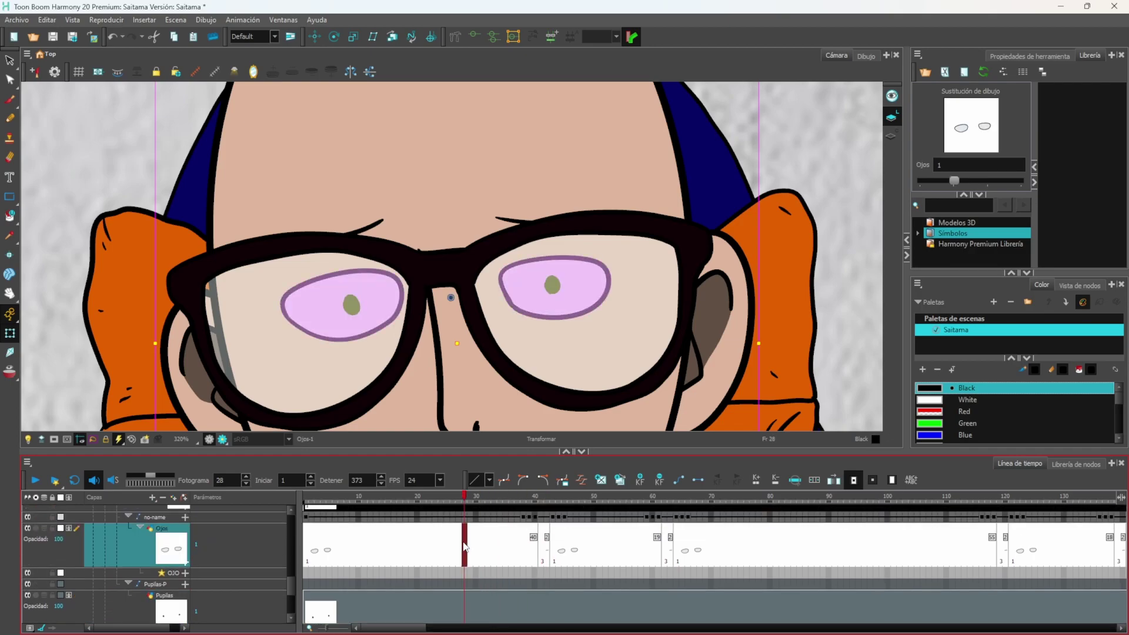
click(955, 181)
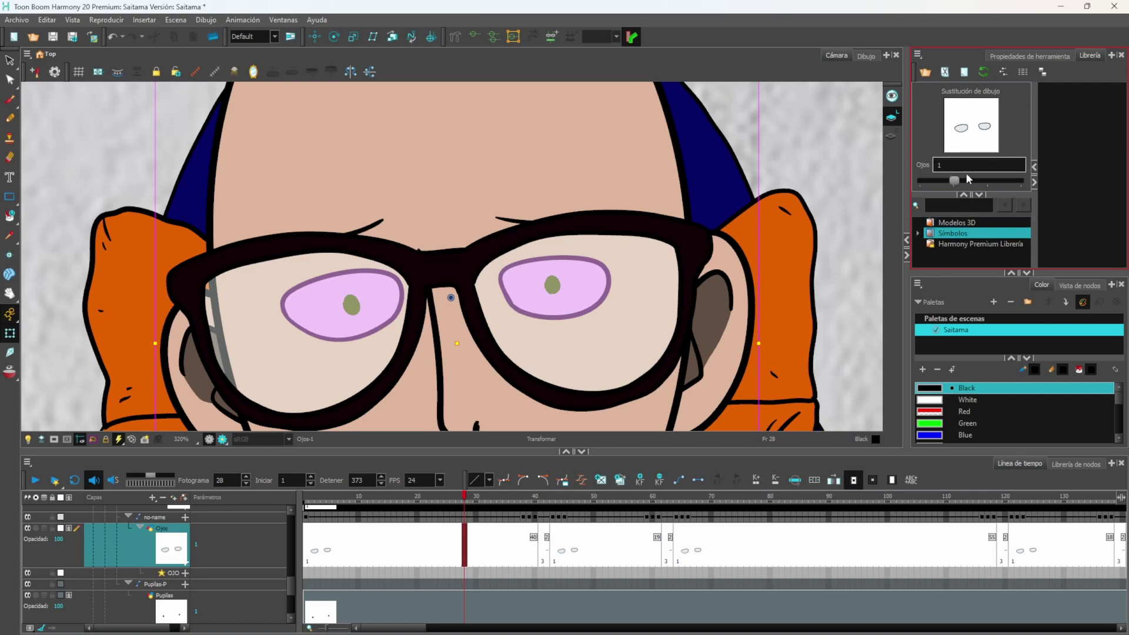
drag(955, 181, 983, 180)
scroll(677, 298, down, 2)
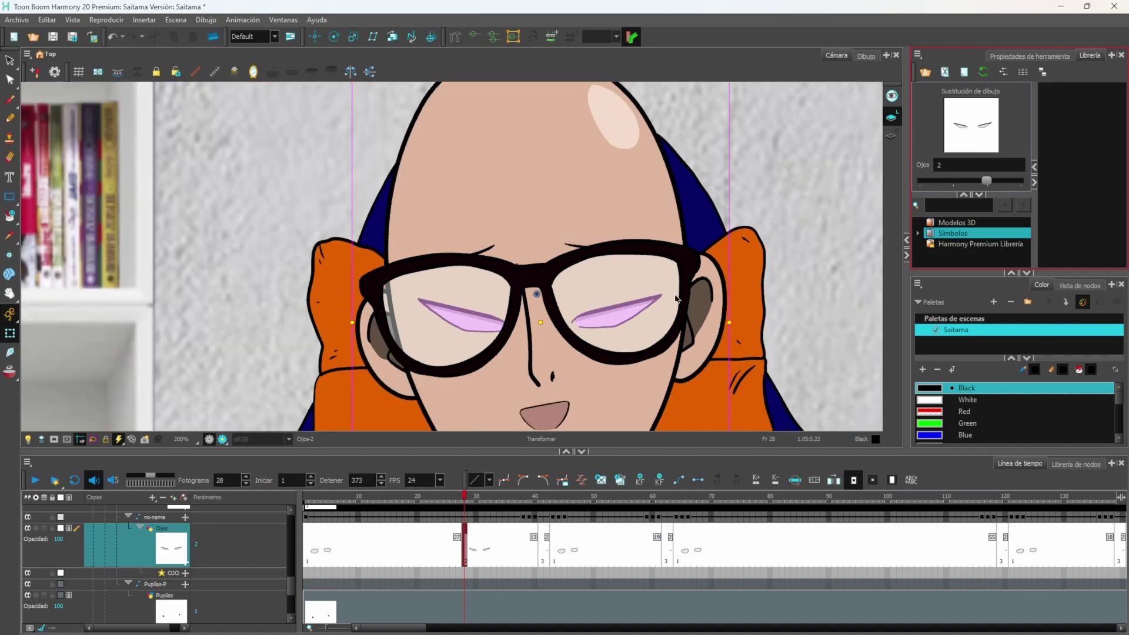
scroll(568, 367, down, 1)
scroll(556, 382, up, 3)
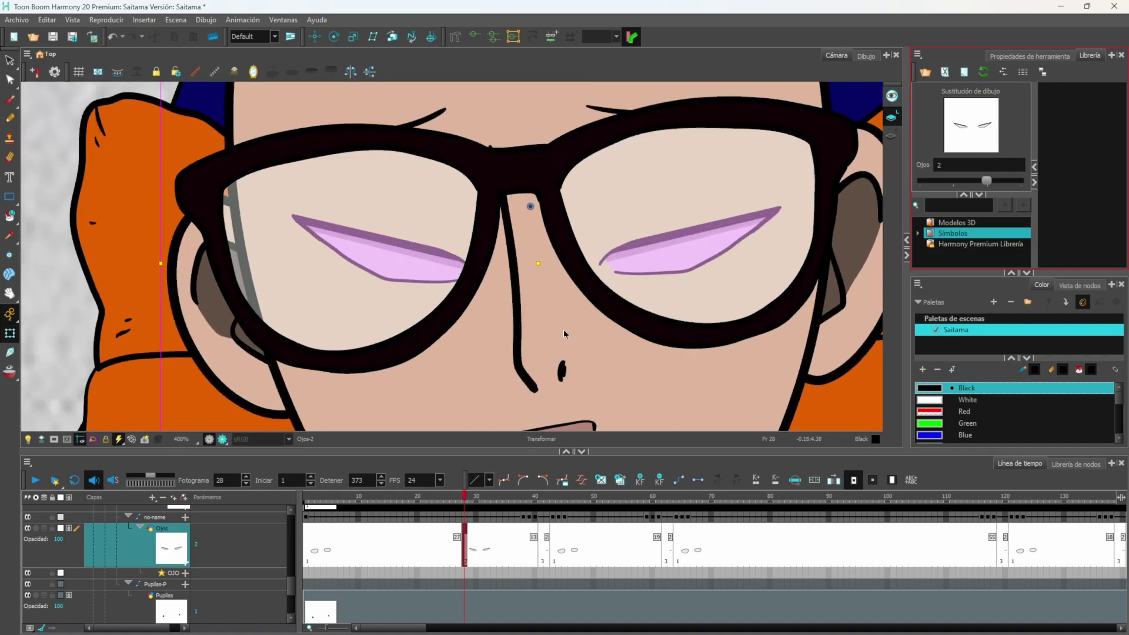
drag(989, 184, 952, 182)
- Try moving the pupils sideways directly on the Pupilas drawing layer at frame 23
scroll(447, 573, down, 1)
click(447, 565)
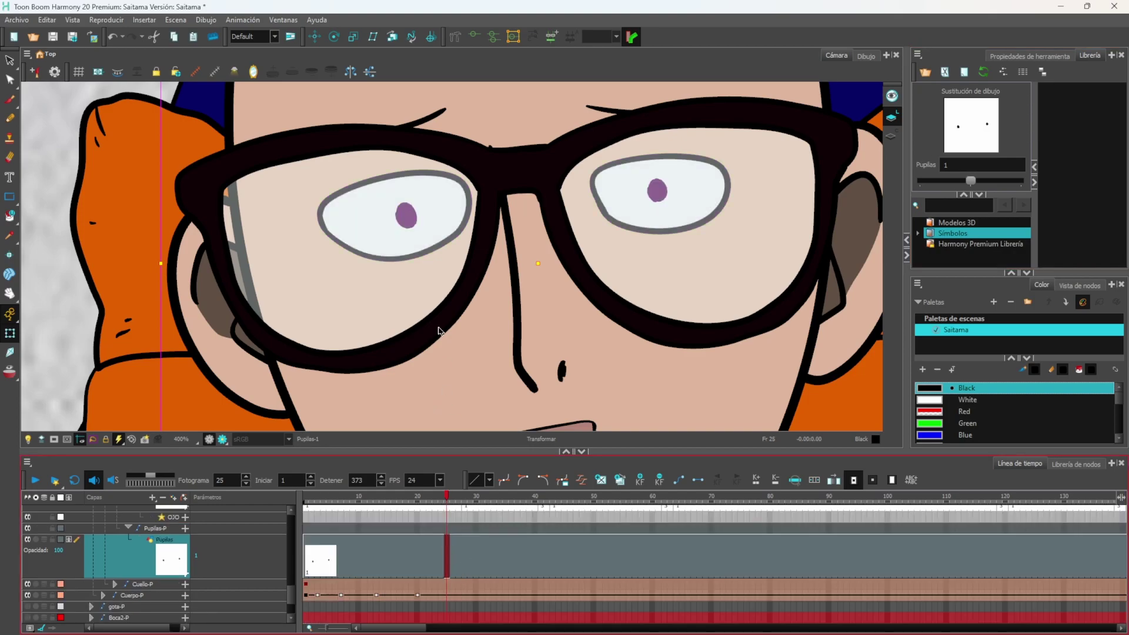
scroll(451, 257, down, 2)
scroll(451, 256, up, 1)
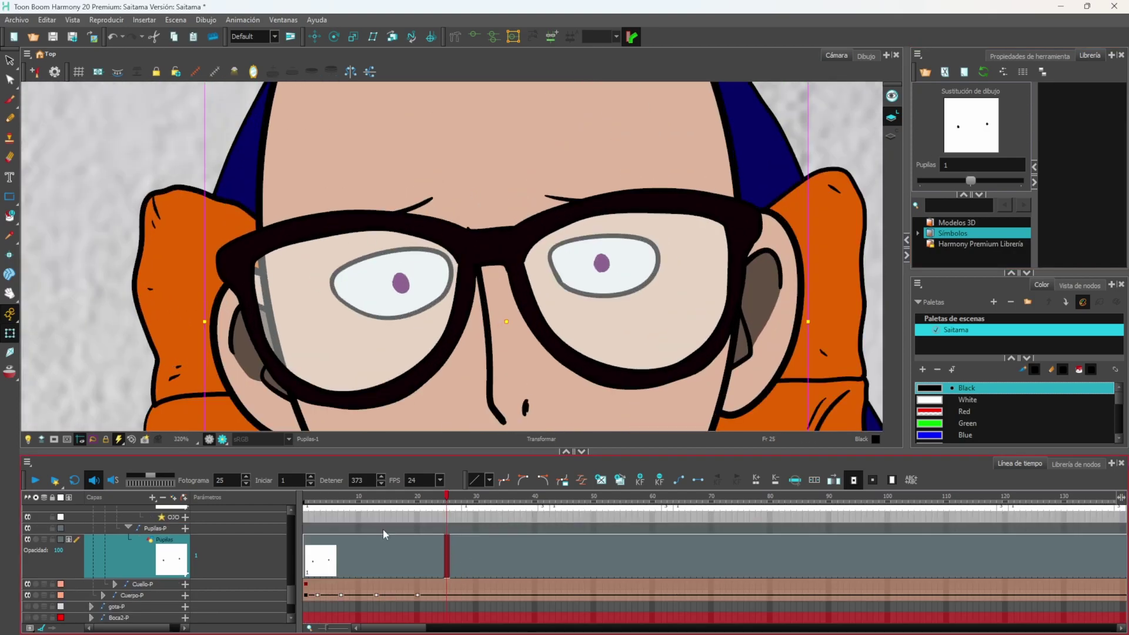
scroll(444, 559, up, 1)
drag(505, 324, 469, 316)
key(shift+z)
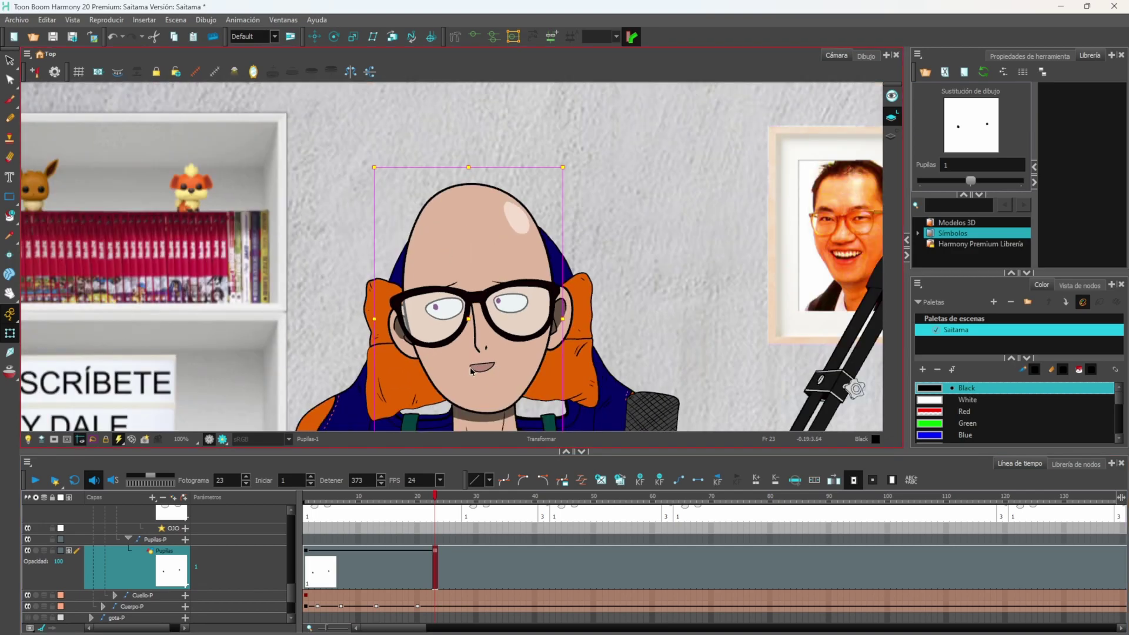
scroll(477, 370, up, 2)
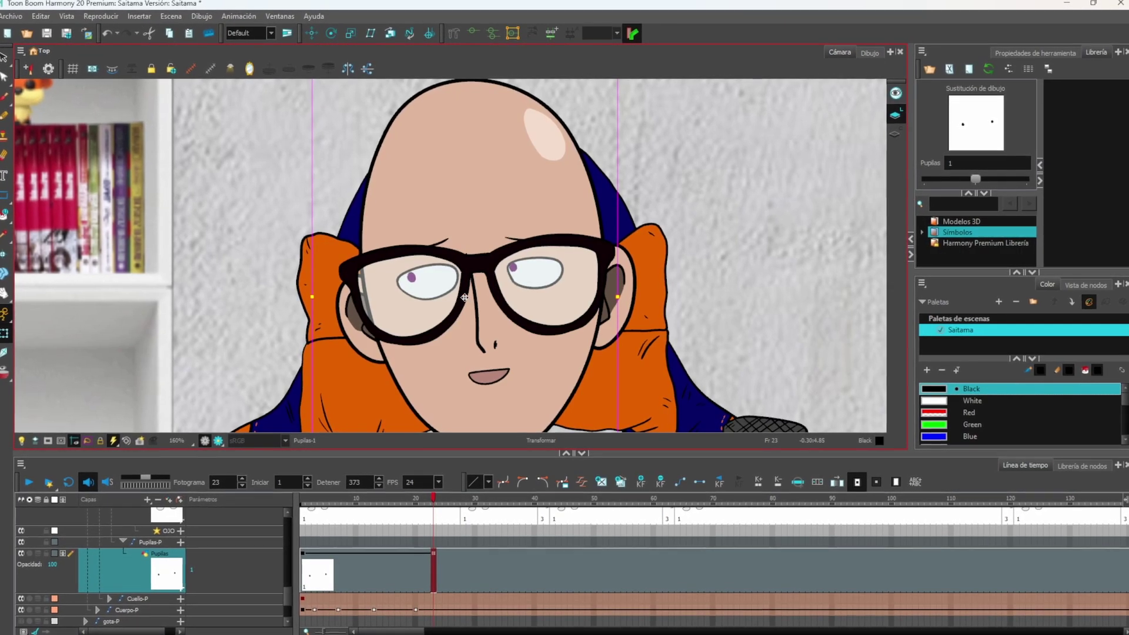
drag(461, 294, 487, 302)
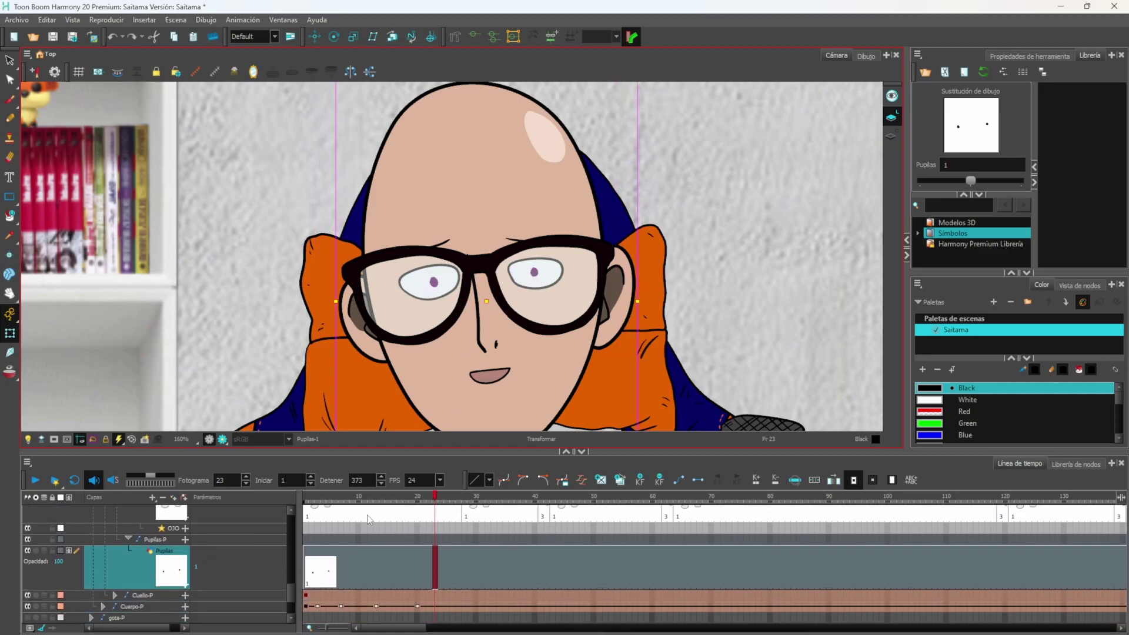
- Add keyframes to the Pupilas-P peg at frames 5 and 13, and shift the pupils to the right at frame 13
click(330, 540)
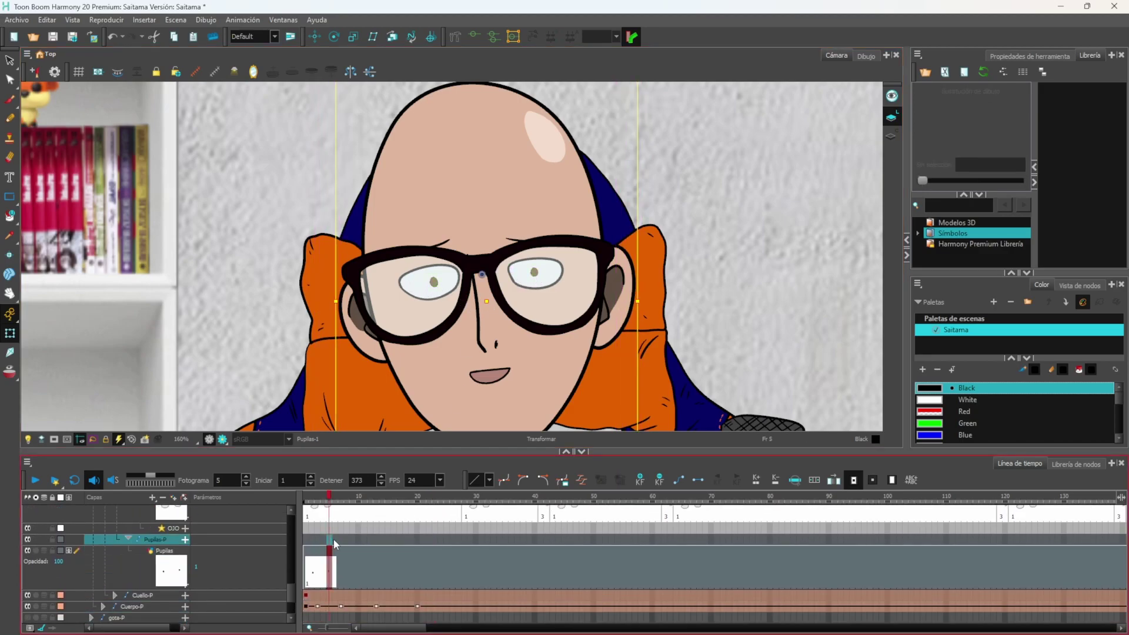
key(F6)
click(375, 540)
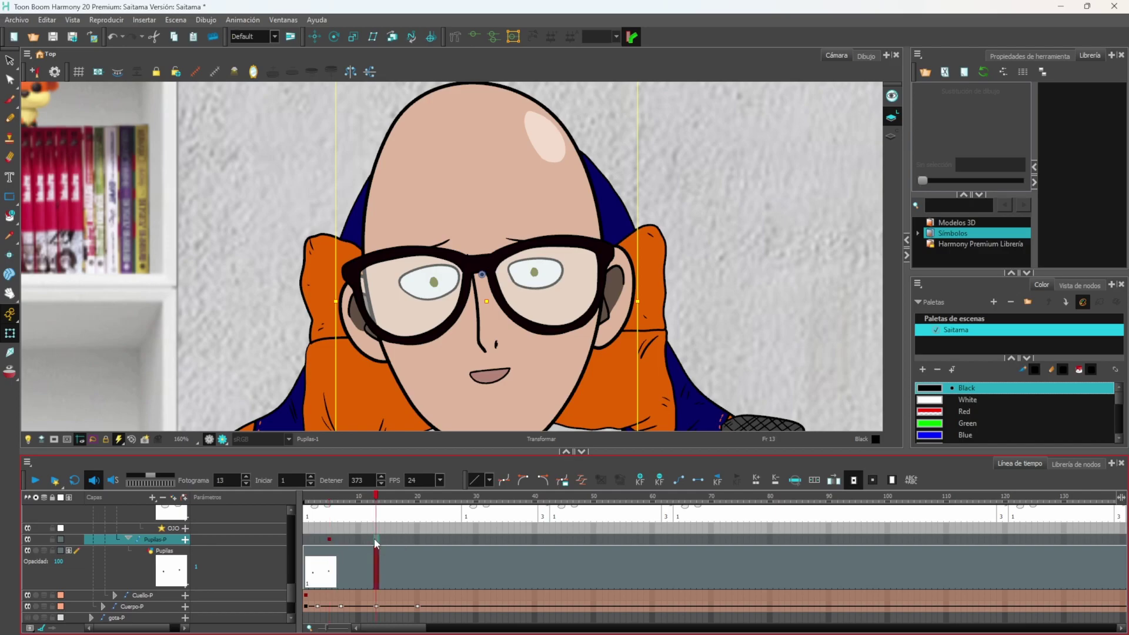
key(F6)
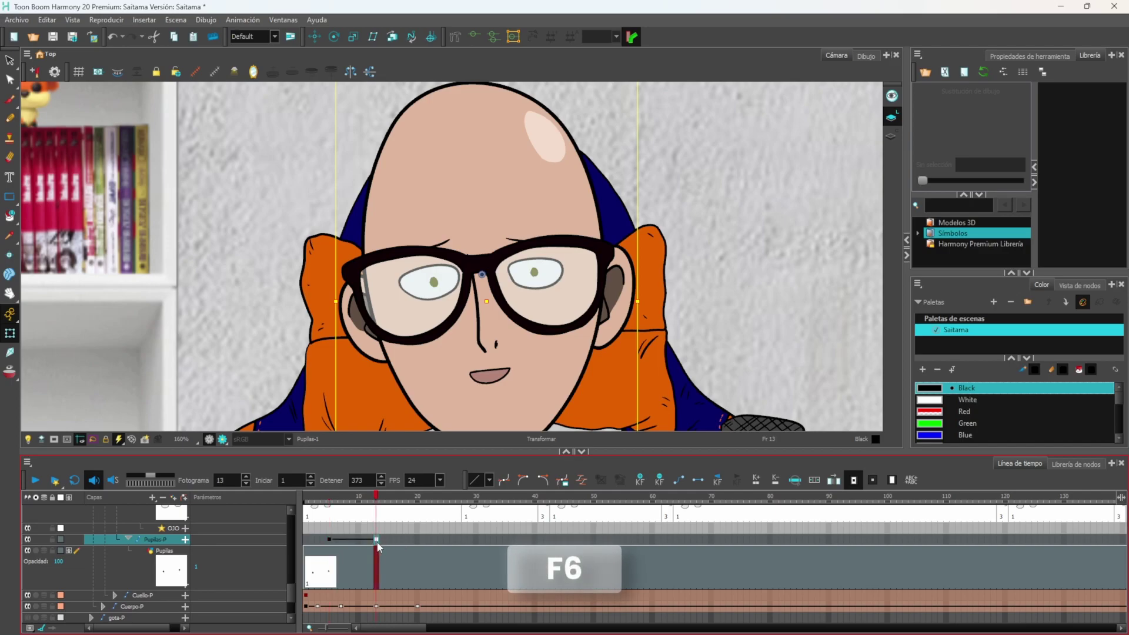
drag(492, 302, 508, 301)
- Play the scene from frame 1 to check the pupil movement, and return to frame 1
drag(376, 497, 305, 497)
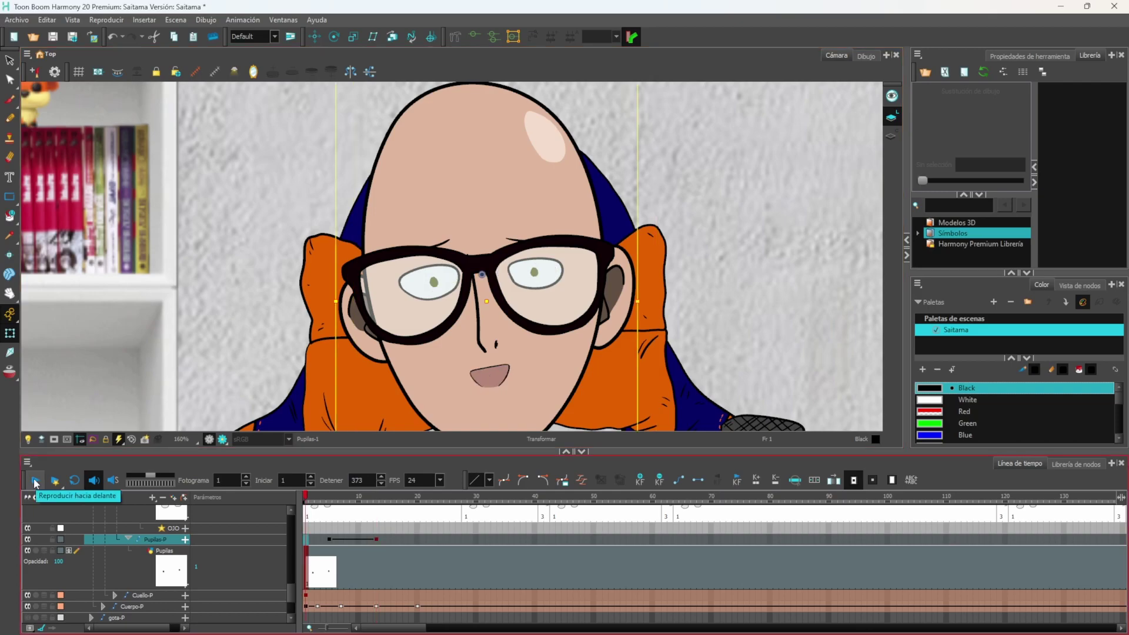
click(35, 482)
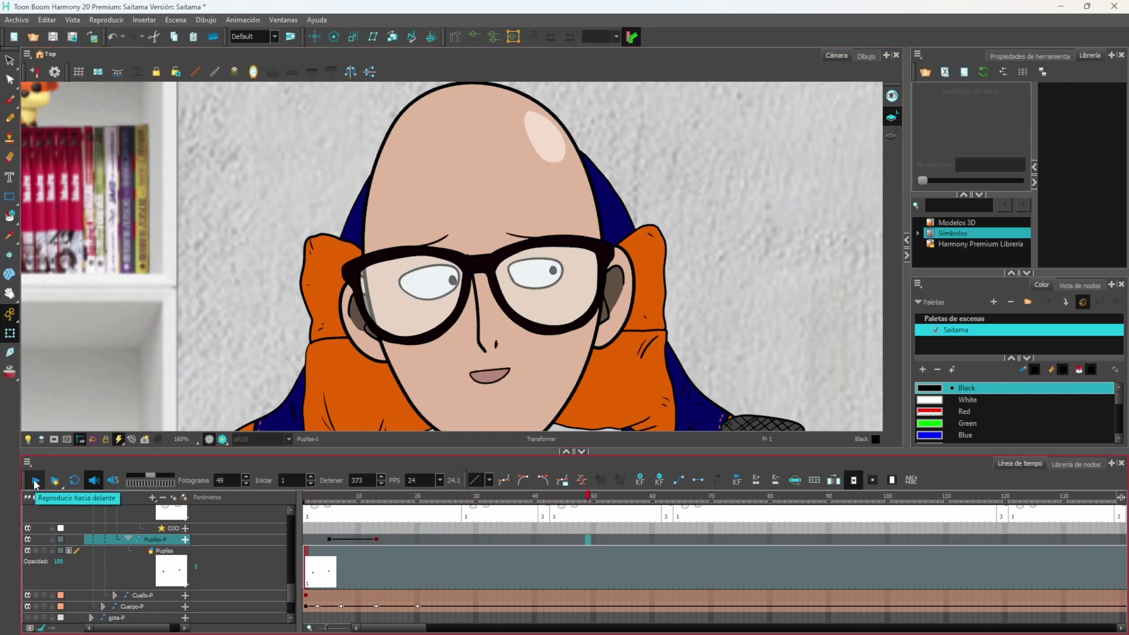
click(35, 482)
scroll(448, 399, down, 1)
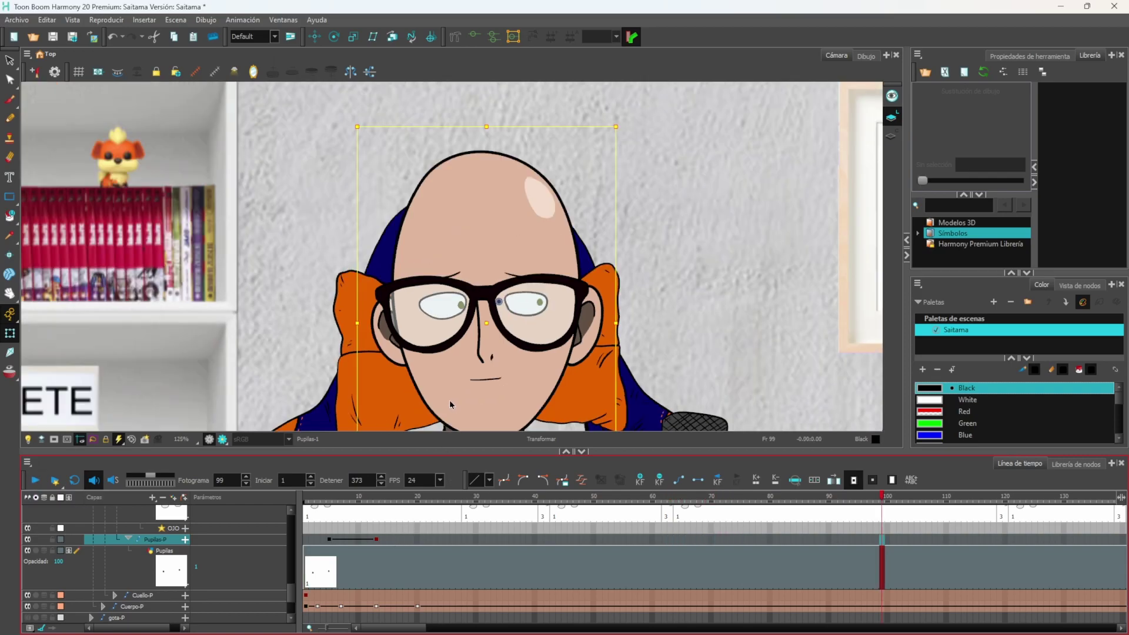
click(414, 495)
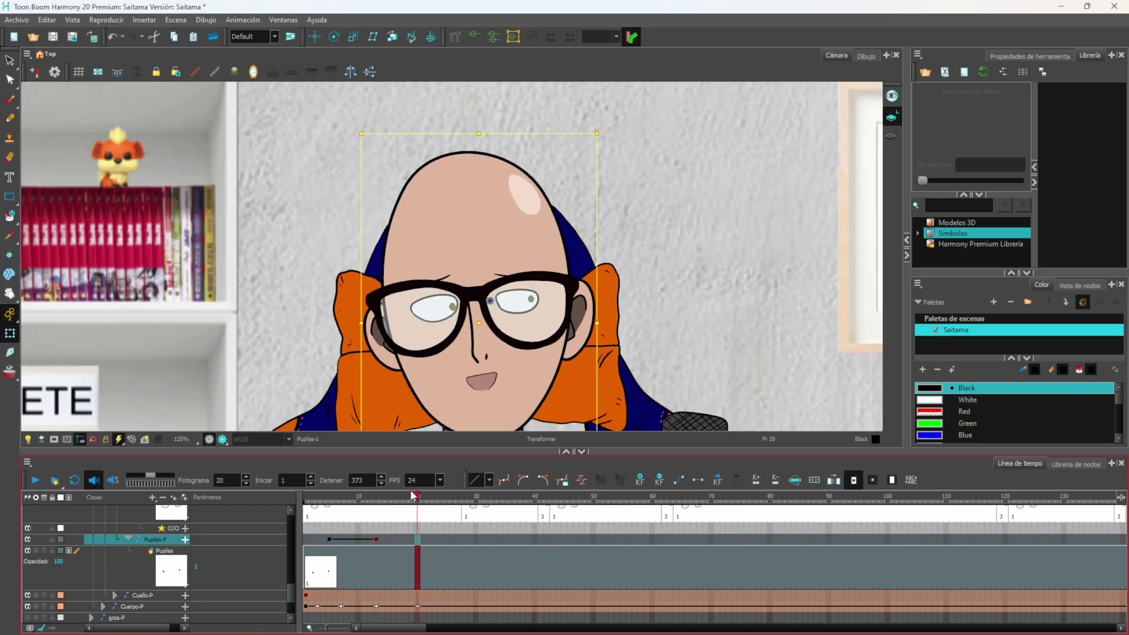
drag(414, 496, 305, 500)
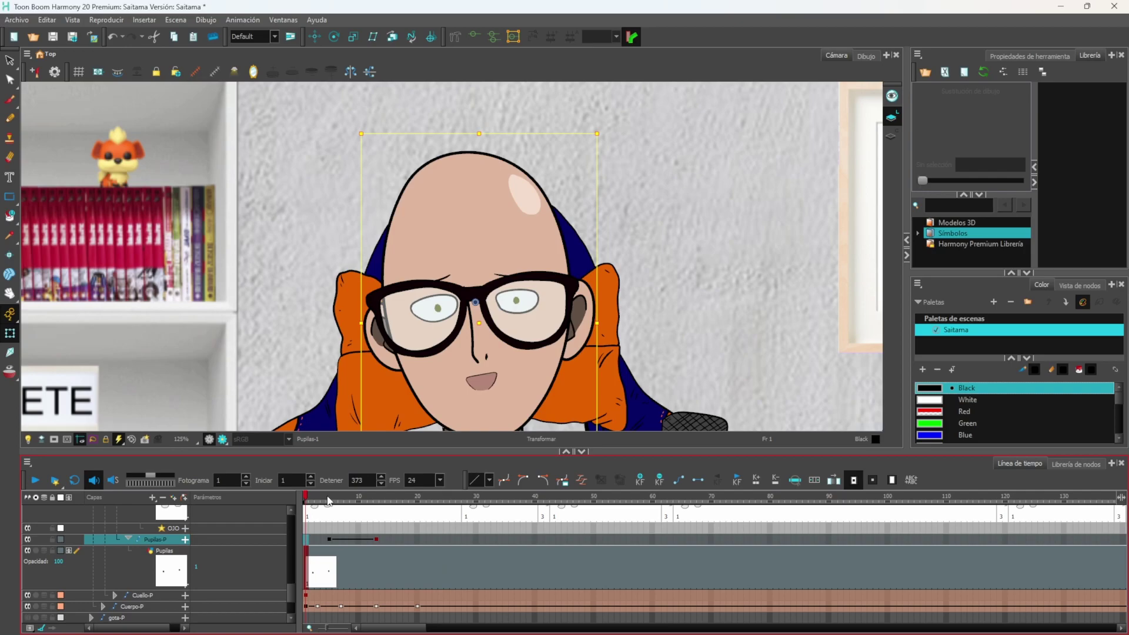
- Detach the node view into a maximised window, examine the whole scene's node network and close it
click(1080, 285)
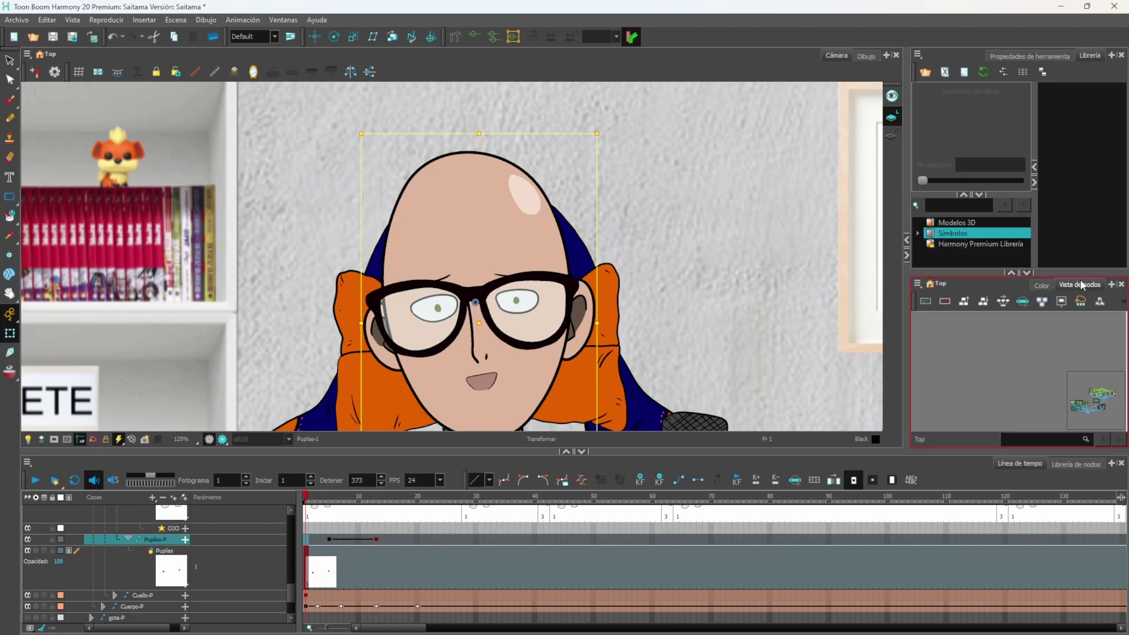
drag(1079, 285, 683, 277)
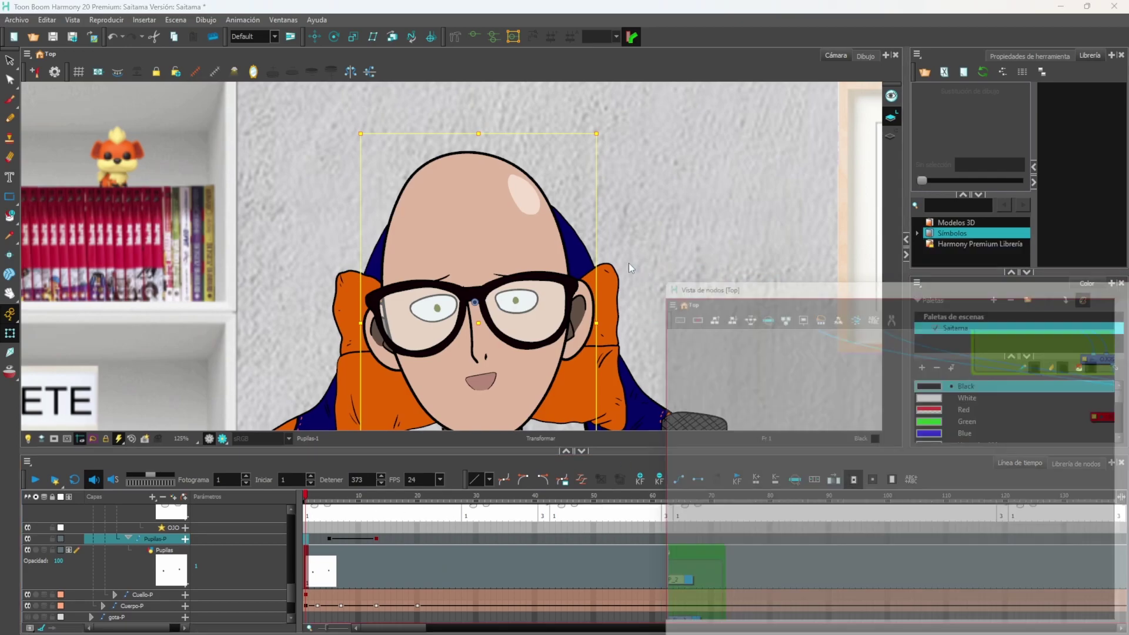
double_click(681, 274)
scroll(529, 323, down, 5)
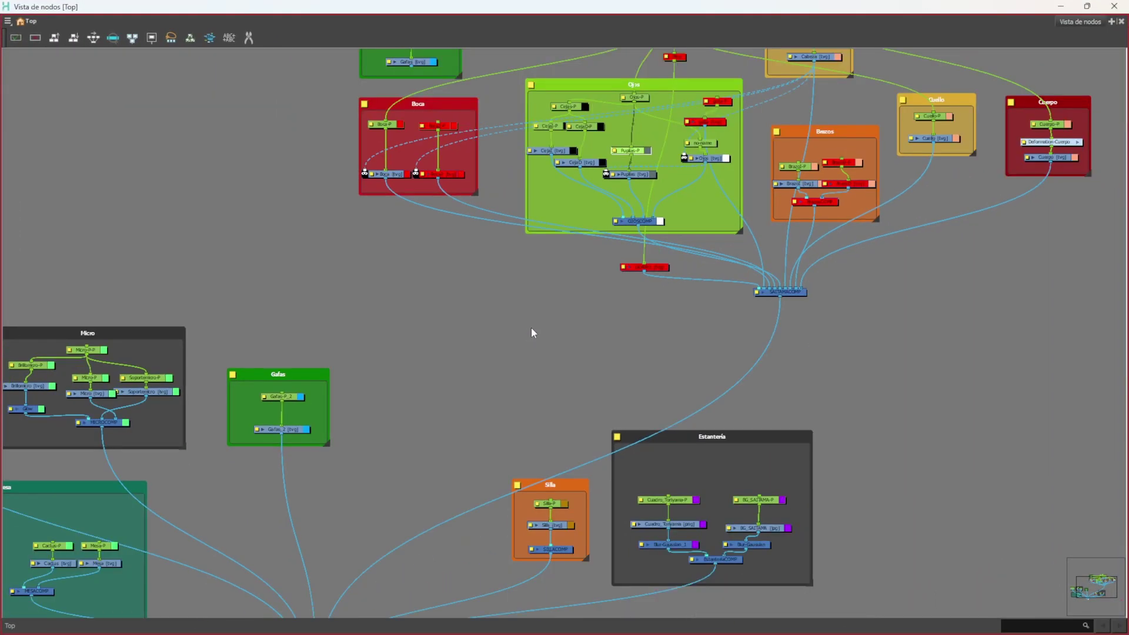
scroll(363, 282, up, 1)
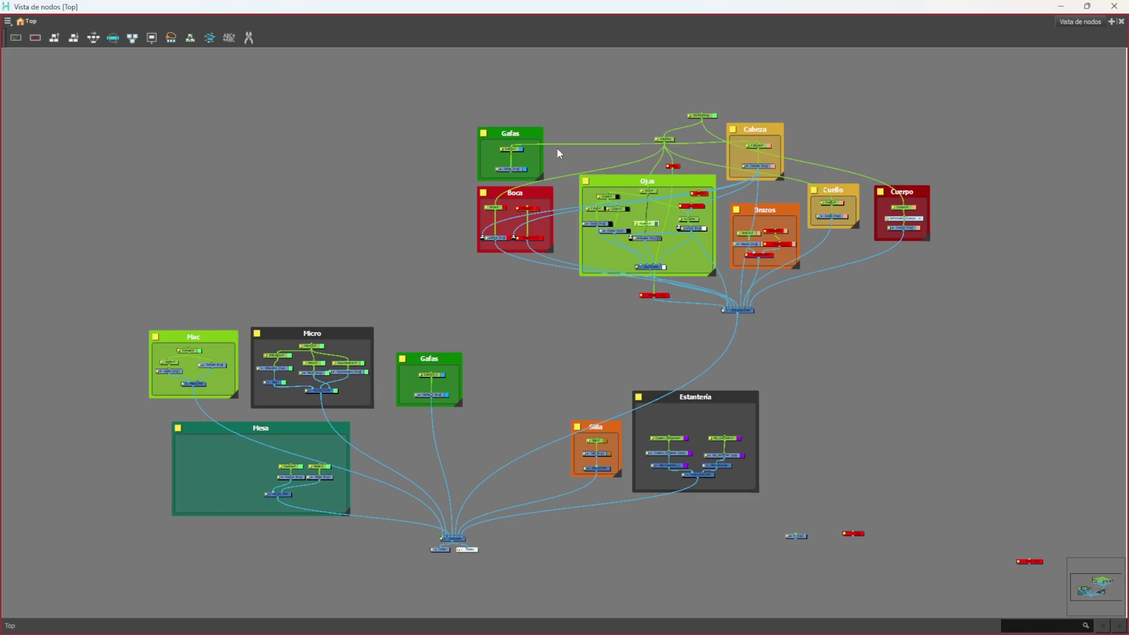
click(1115, 6)
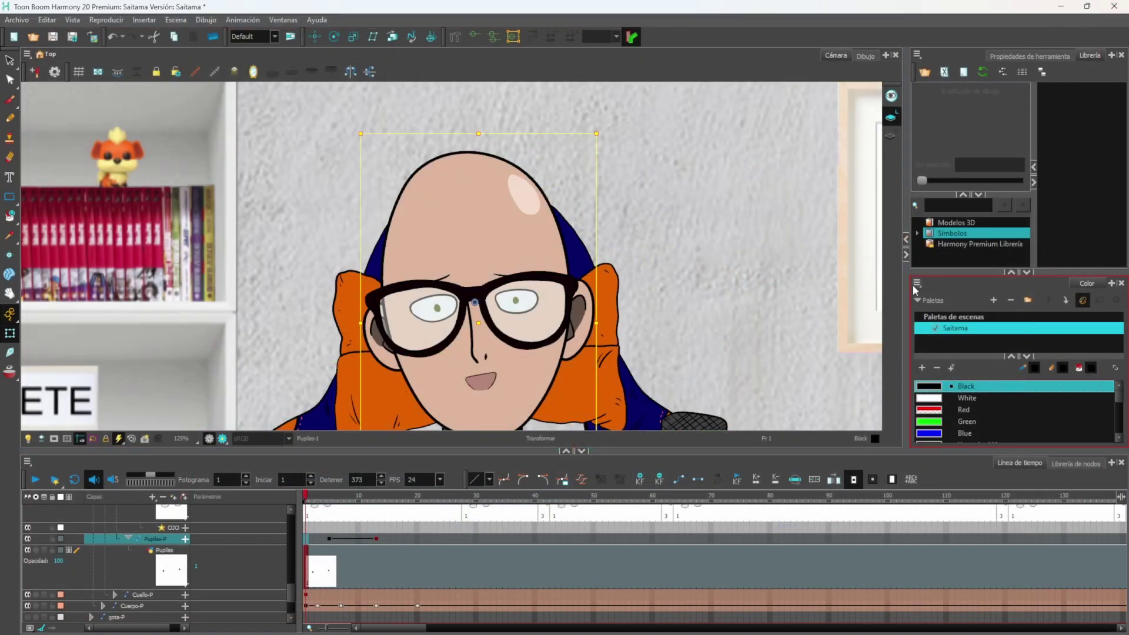
- Widen the side panels and deselect the Pupilas-P peg to show the wider scene
drag(906, 282, 871, 283)
scroll(651, 283, down, 2)
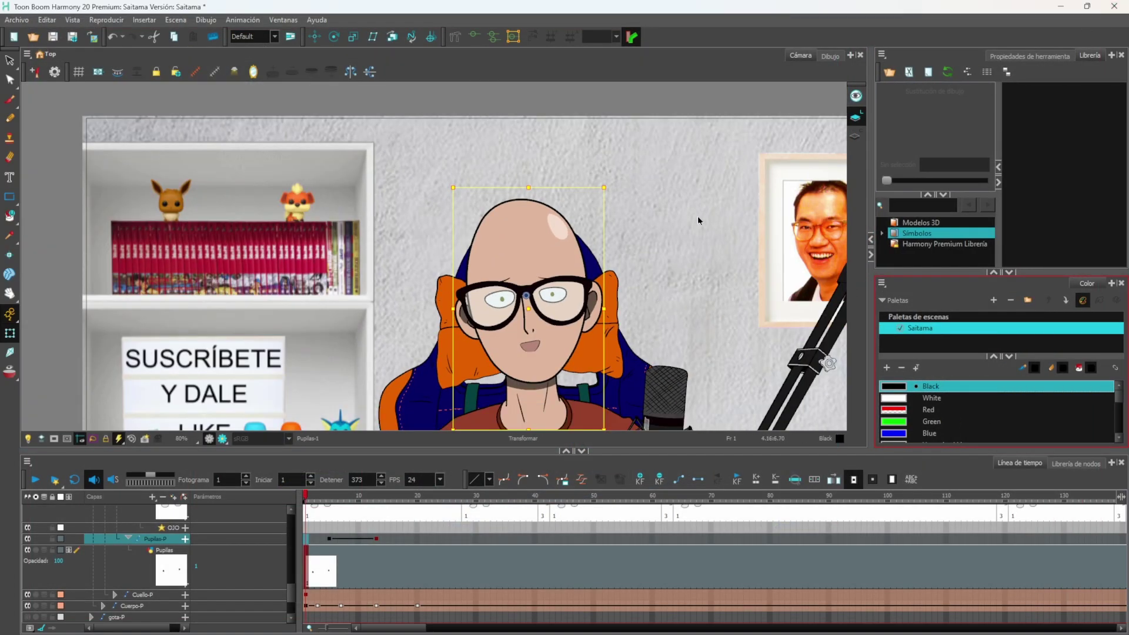
click(706, 98)
scroll(715, 303, down, 2)
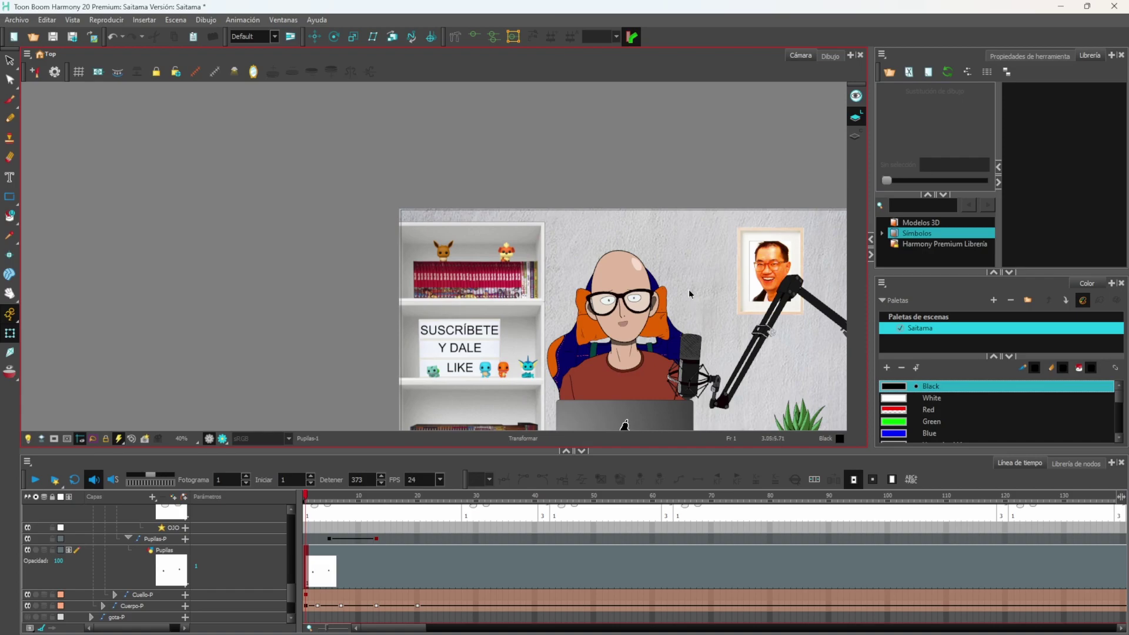
- Play the Goku example scene from frame 1 to watch its mouth animation with sound
scroll(689, 289, up, 2)
scroll(111, 545, up, 3)
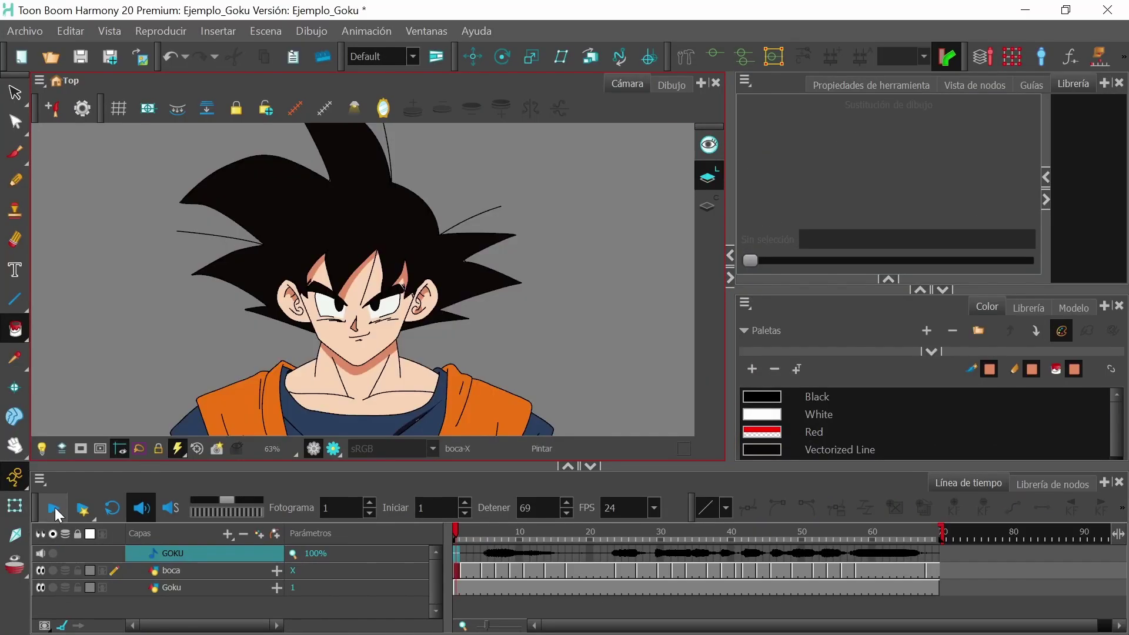
click(55, 507)
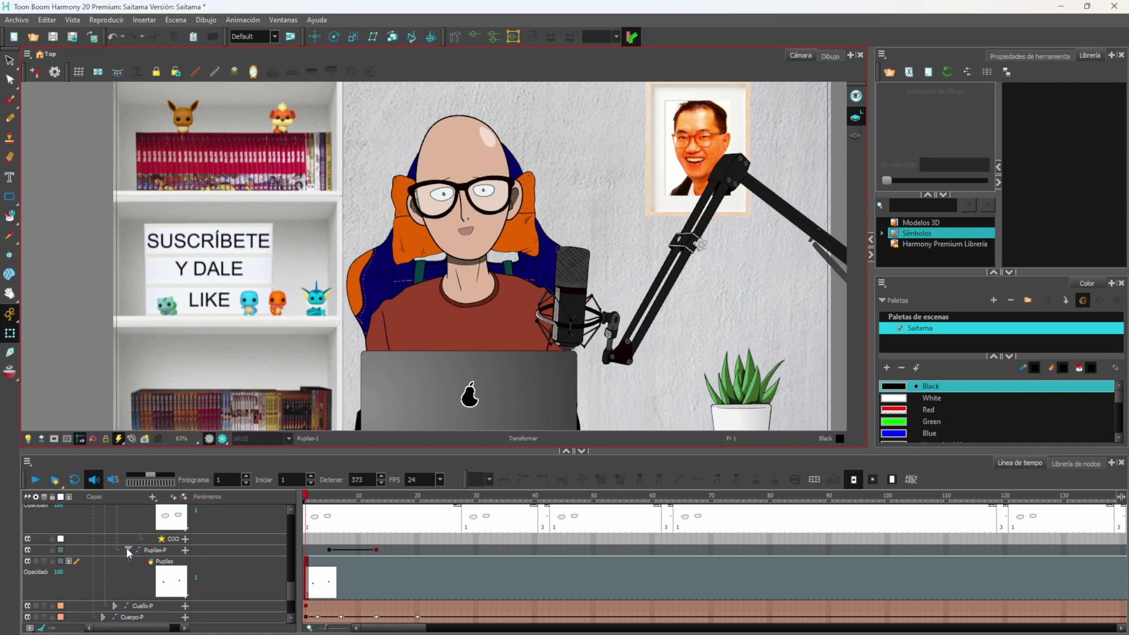
- Import the Prueba_sonido sound file into the Saitama scene
scroll(125, 551, up, 5)
scroll(117, 552, up, 10)
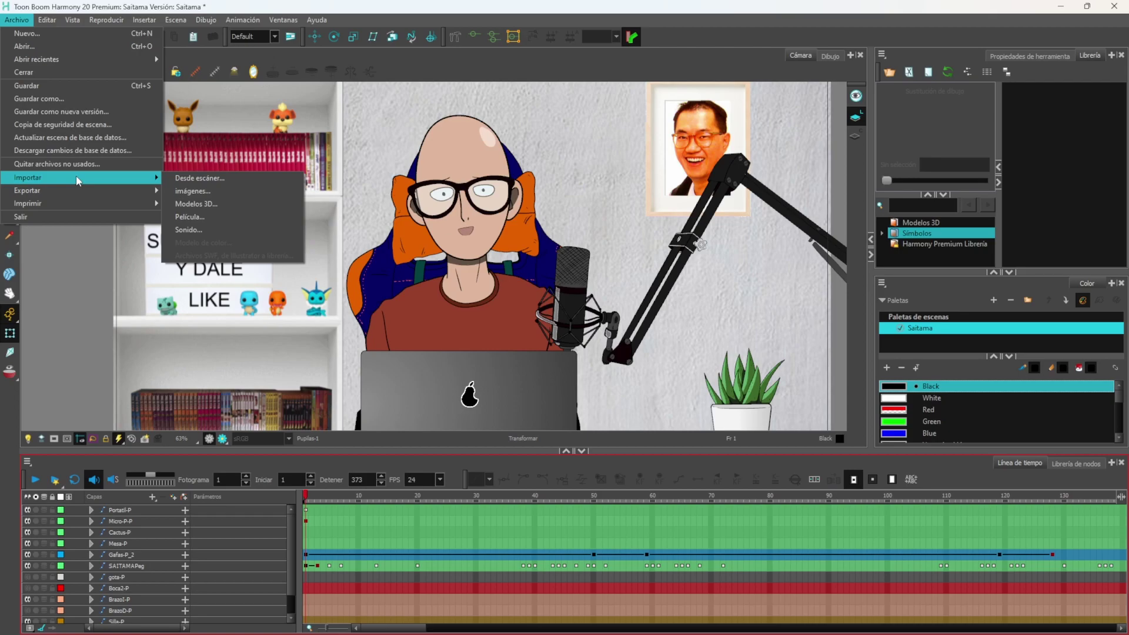
click(200, 229)
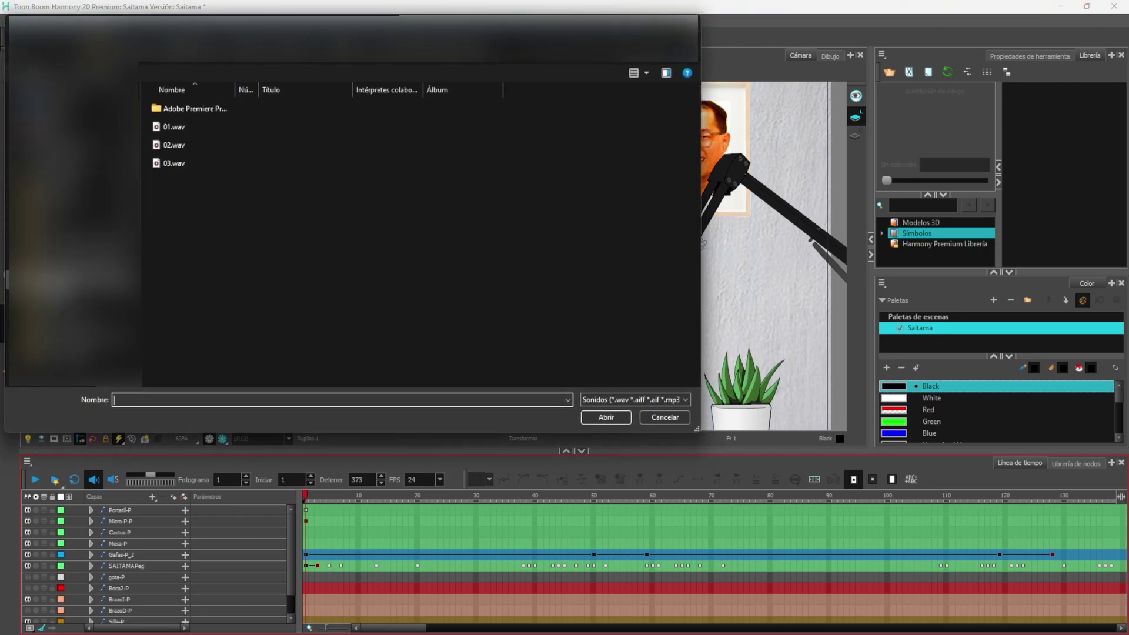
click(69, 281)
double_click(194, 111)
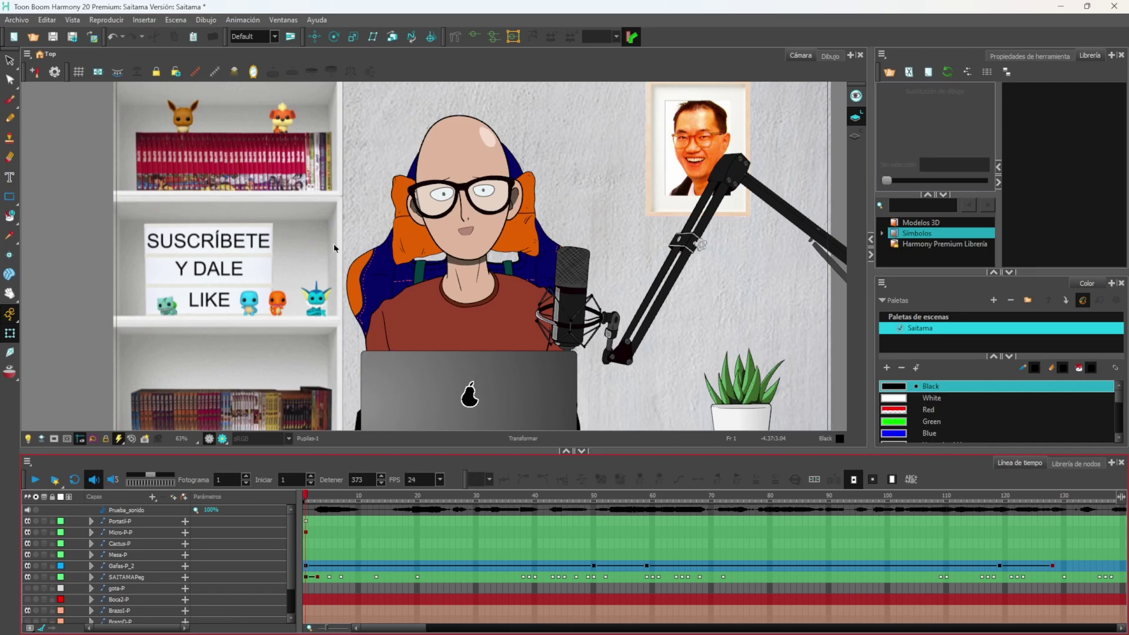
- Examine the Prueba_sonido waveform along the timeline, play the scene with sound from frame 1 and stop playback
scroll(321, 514, right, 10)
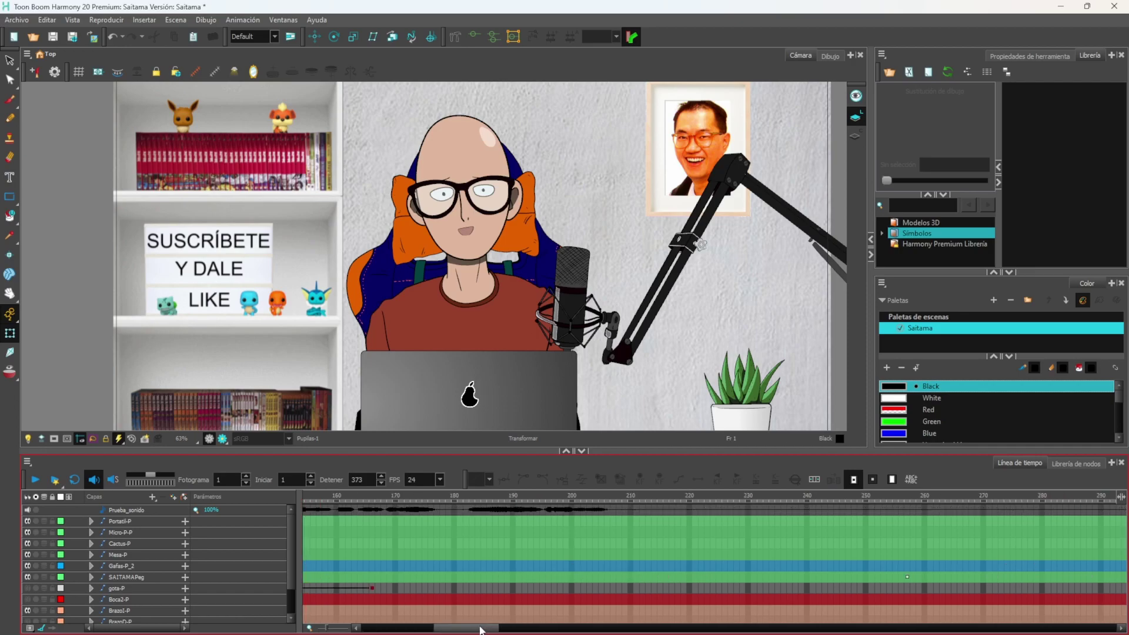
click(230, 512)
drag(449, 628, 392, 628)
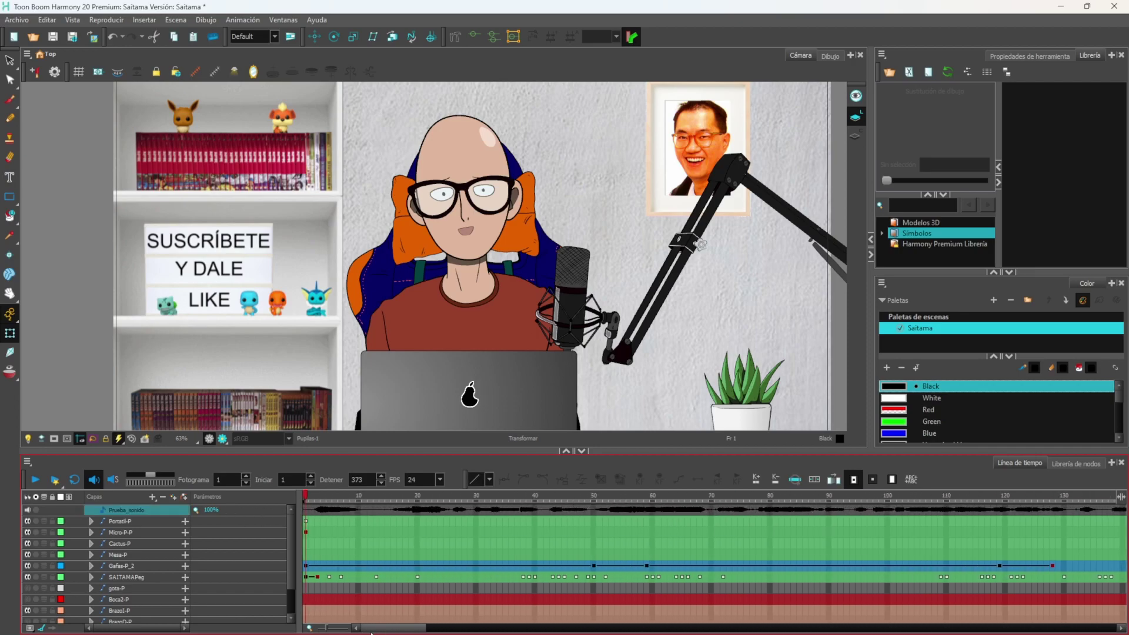
mouse_move(305, 500)
mouse_down()
mouse_move(376, 496)
mouse_move(288, 491)
mouse_up()
click(35, 481)
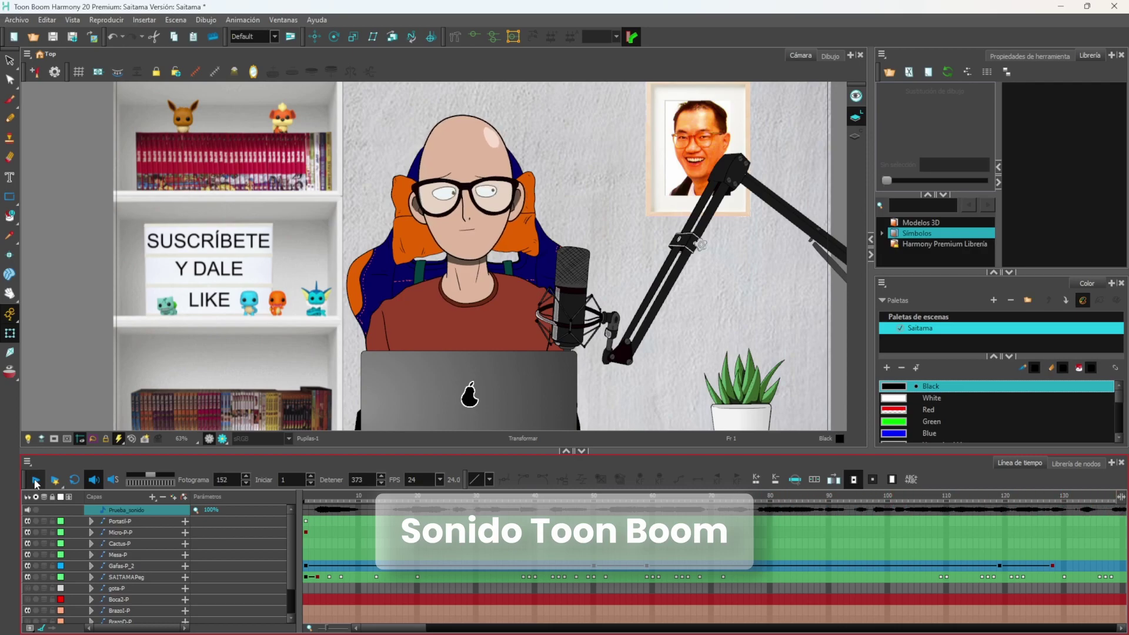
click(35, 480)
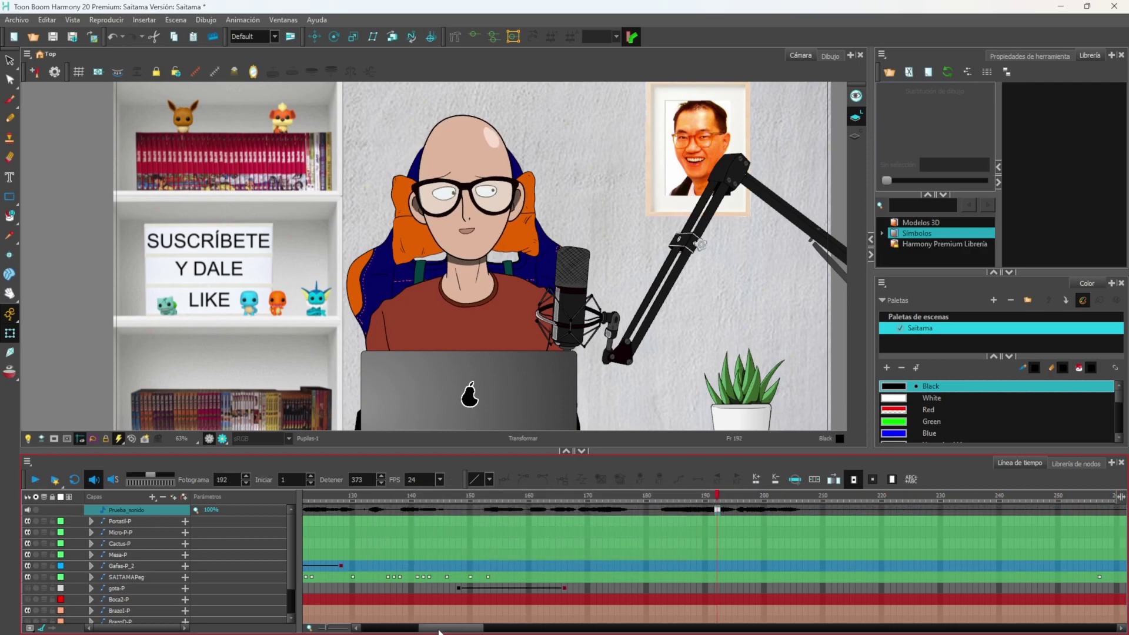
- Run automatic lip-sync detection on the Prueba_sonido sound layer
click(320, 511)
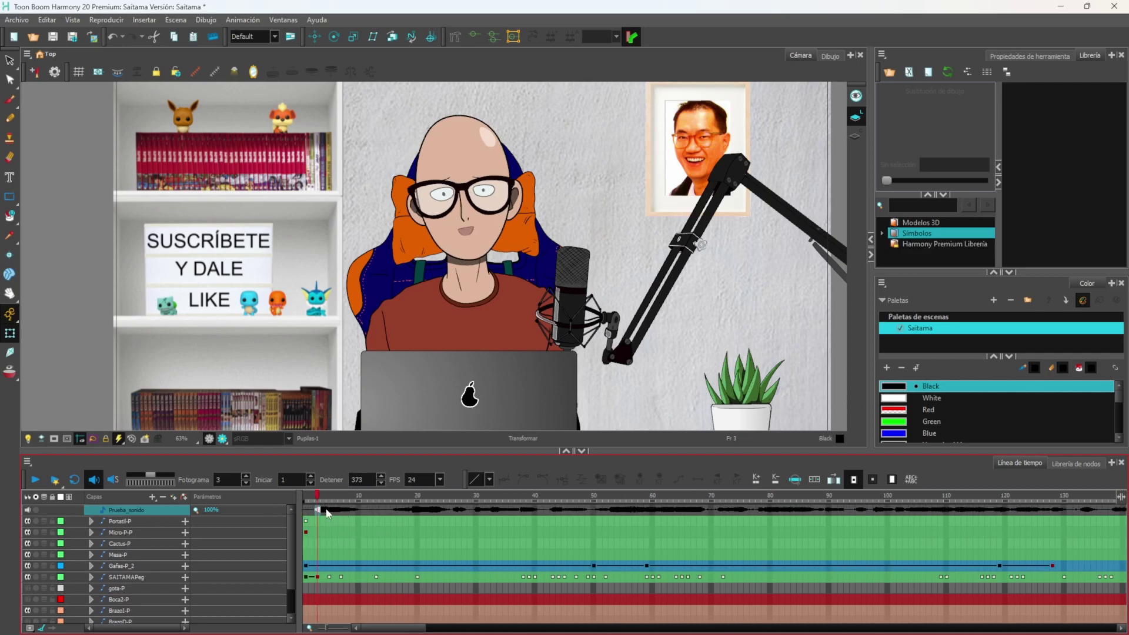
right_click(319, 513)
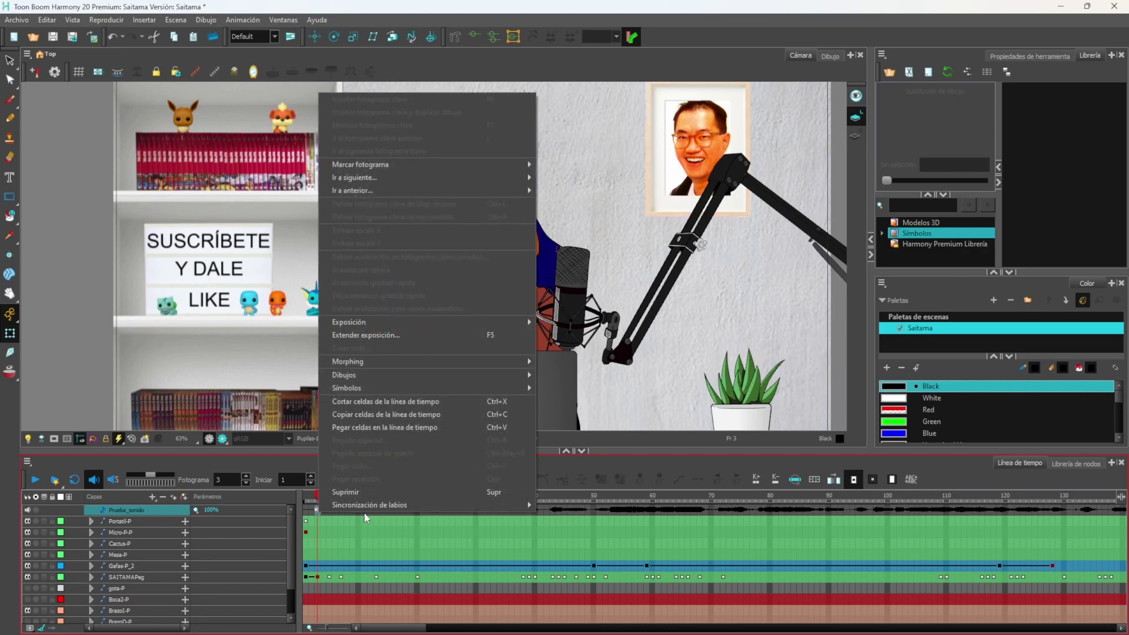
mouse_move(450, 511)
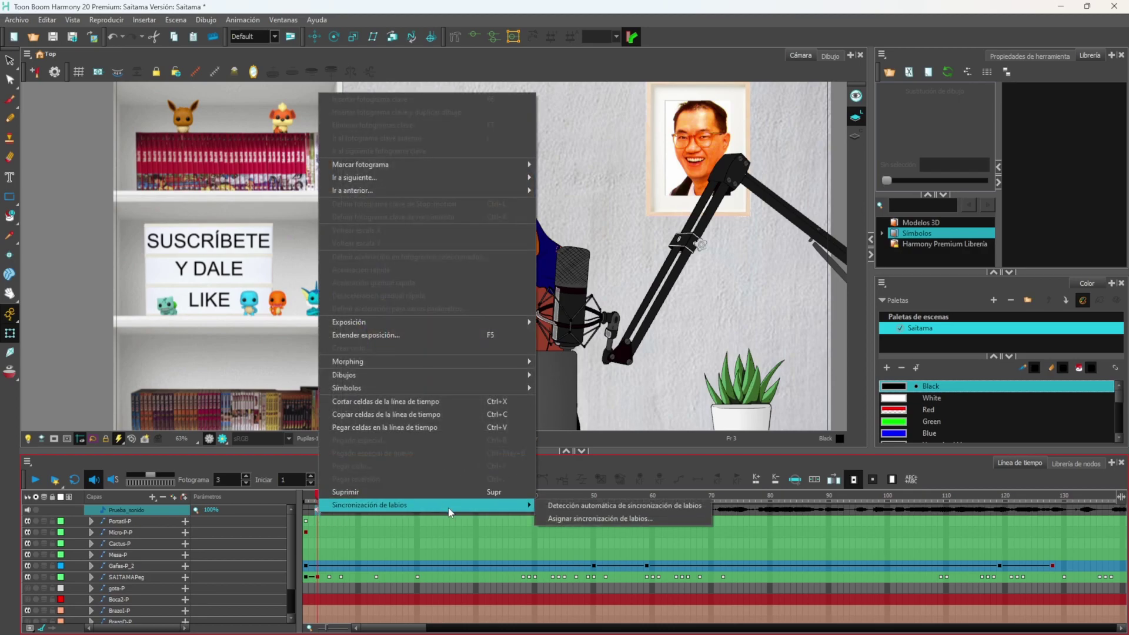
click(558, 507)
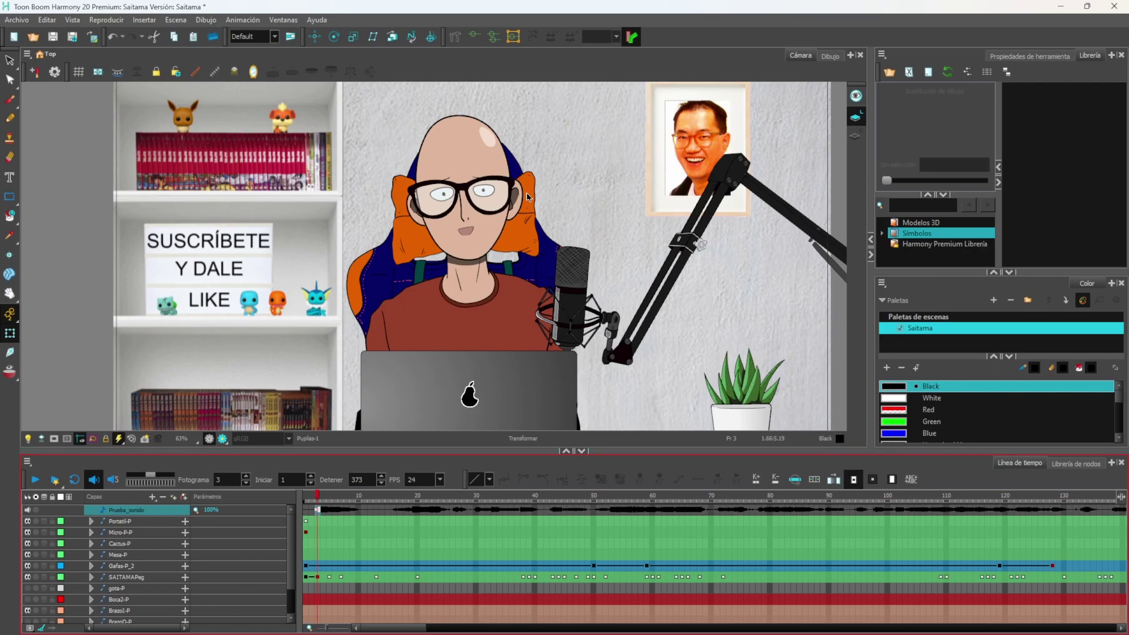
- Map the Prueba_sonido lip sync to the Boca layer, keeping mouth shapes A to G and X, and play the scene
right_click(319, 512)
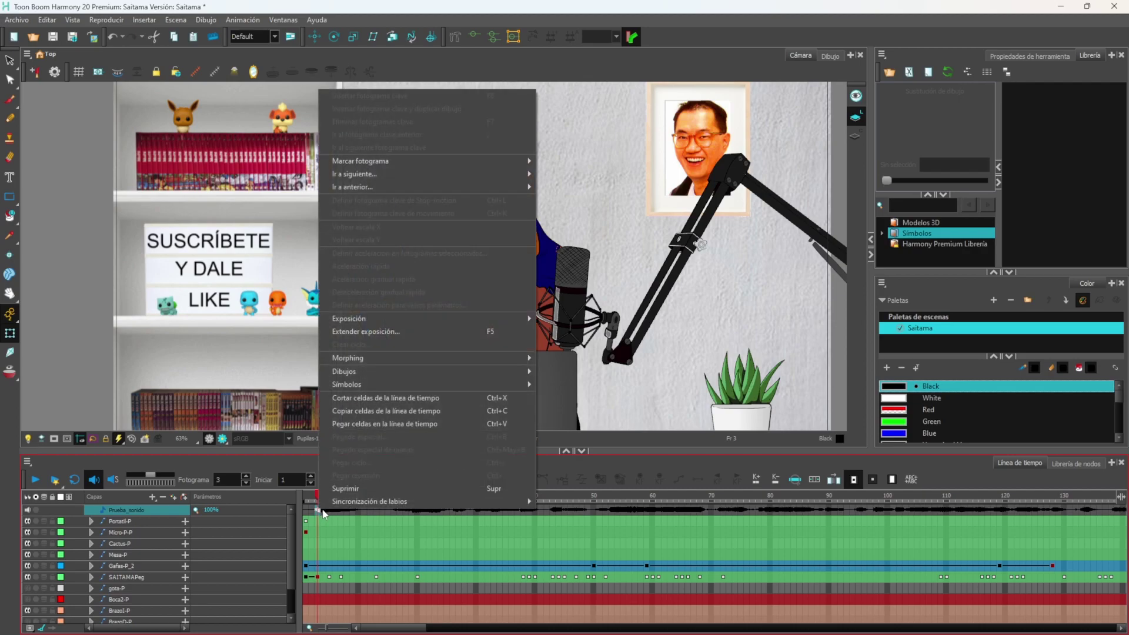
mouse_move(456, 506)
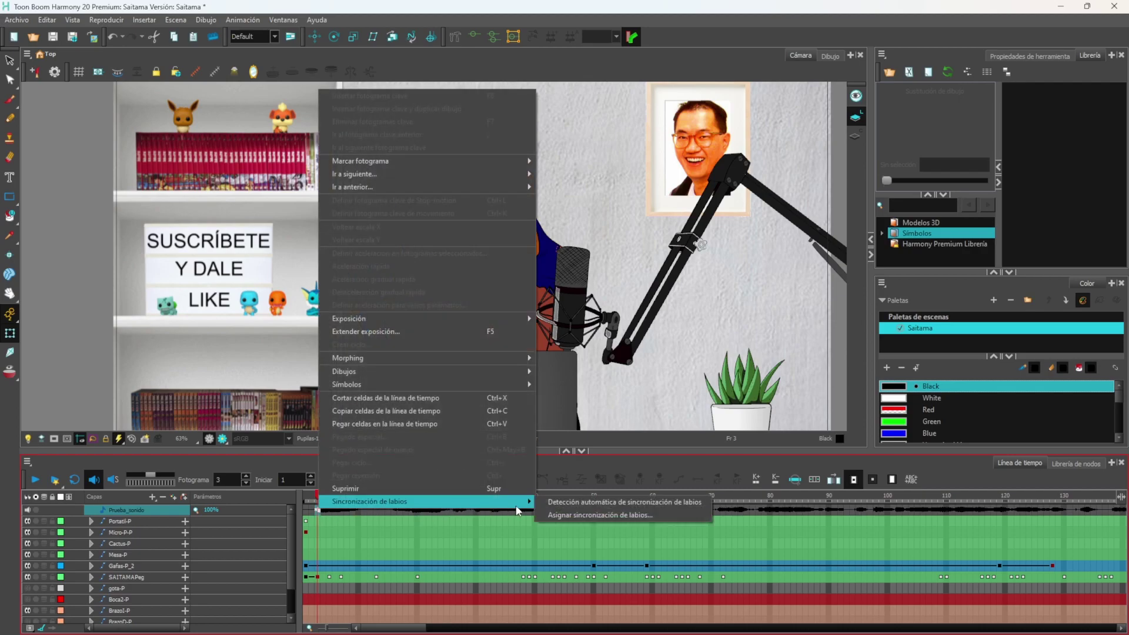
click(568, 515)
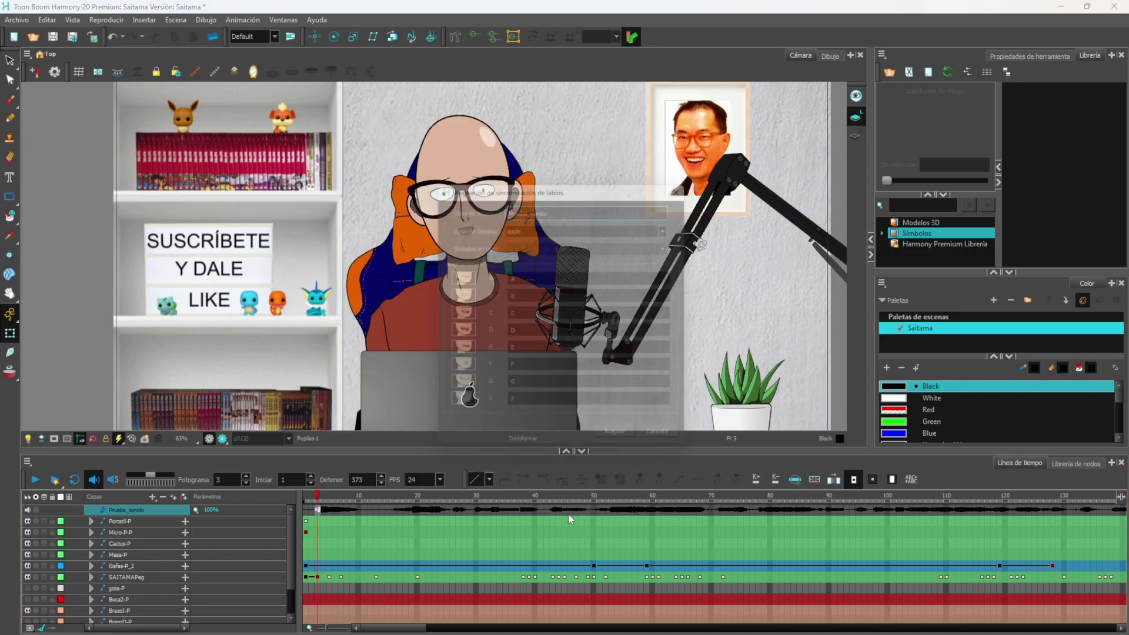
click(527, 227)
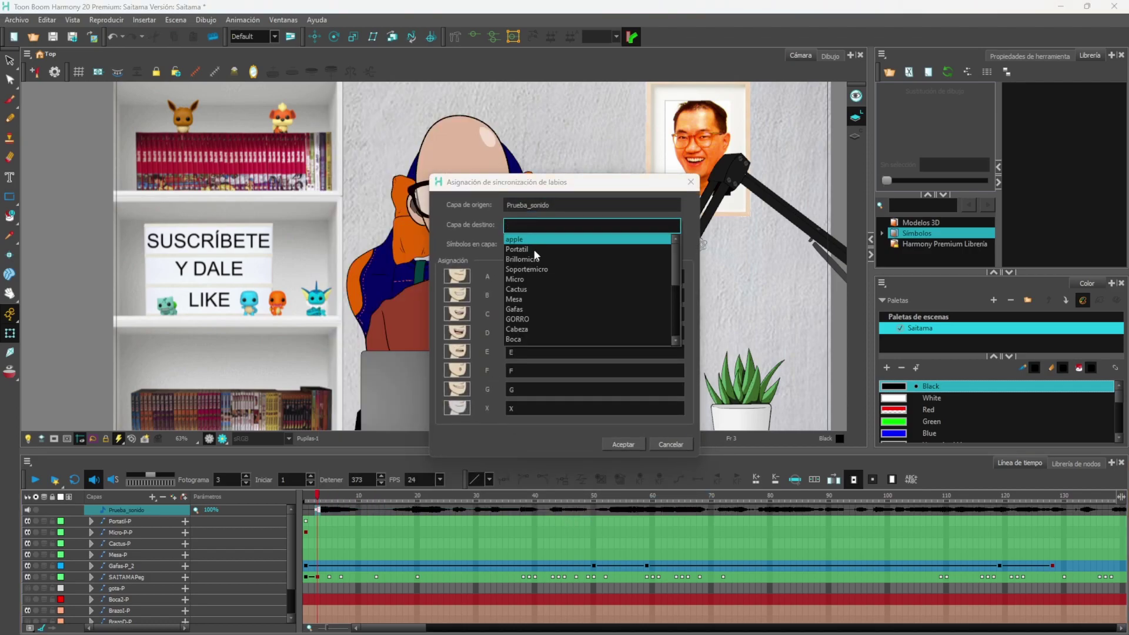
click(523, 338)
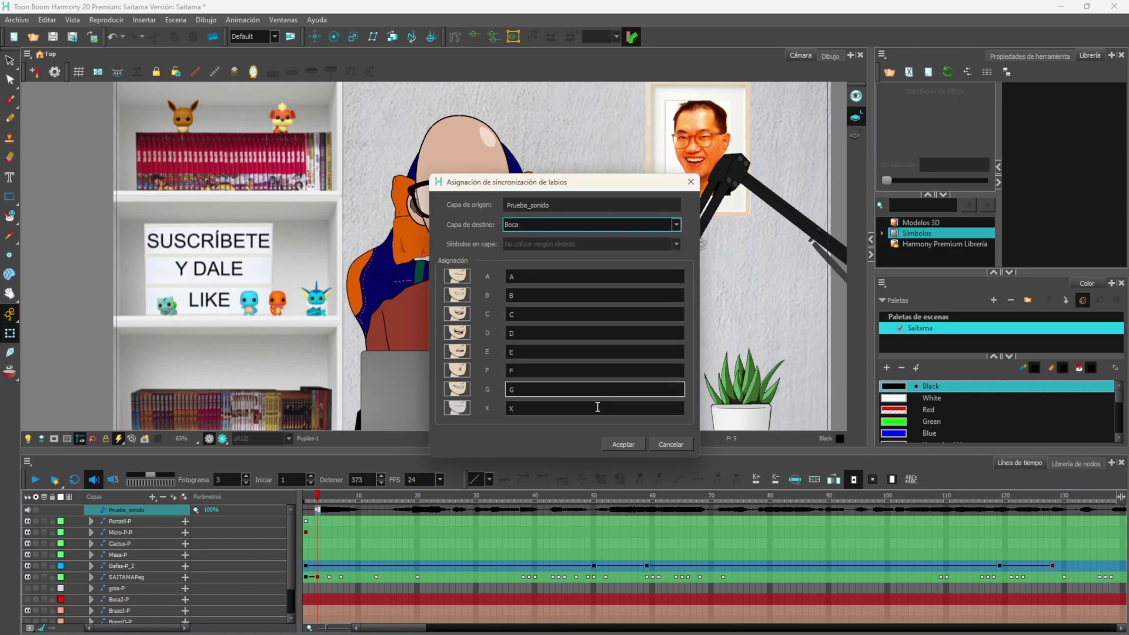
click(633, 445)
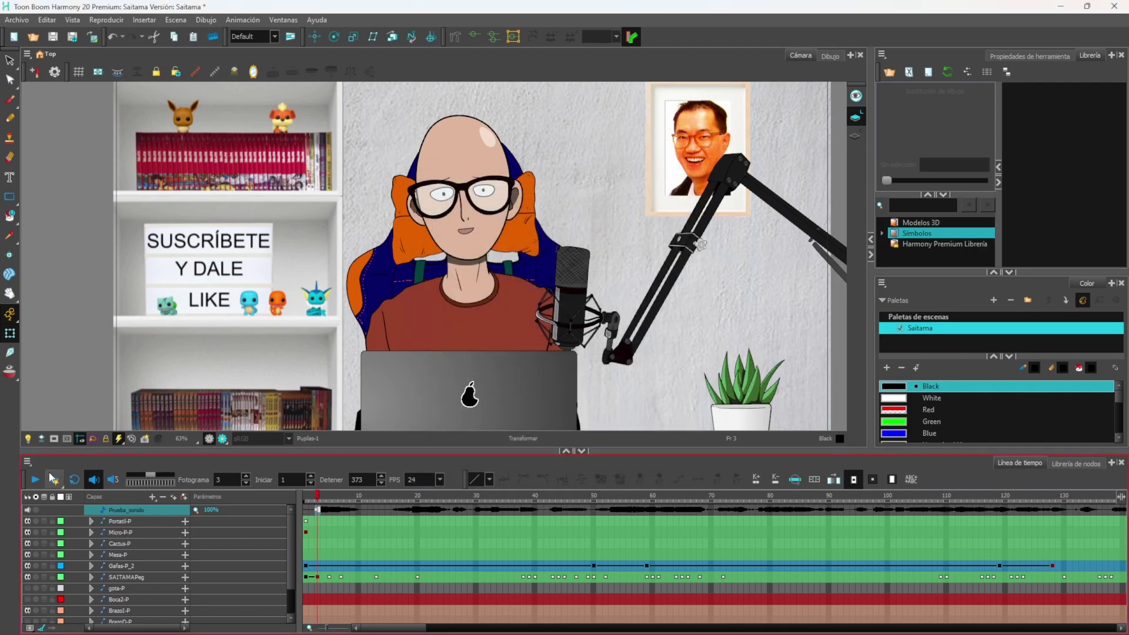
click(37, 485)
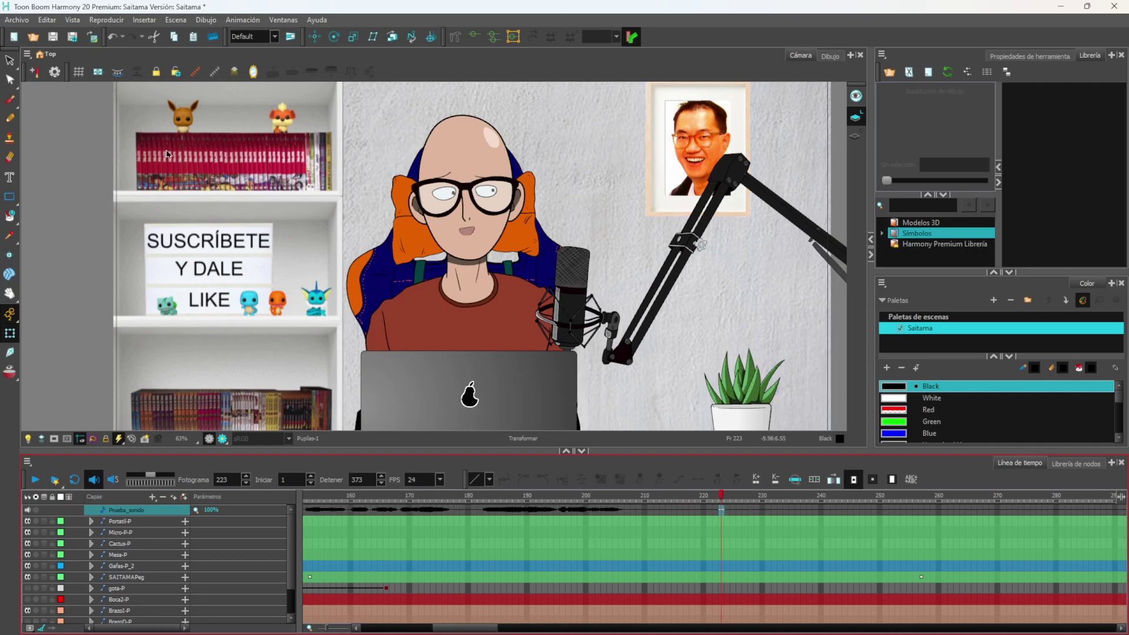
- Toggle the visibility of the GORRO hat layer on and off twice
scroll(362, 244, down, 1)
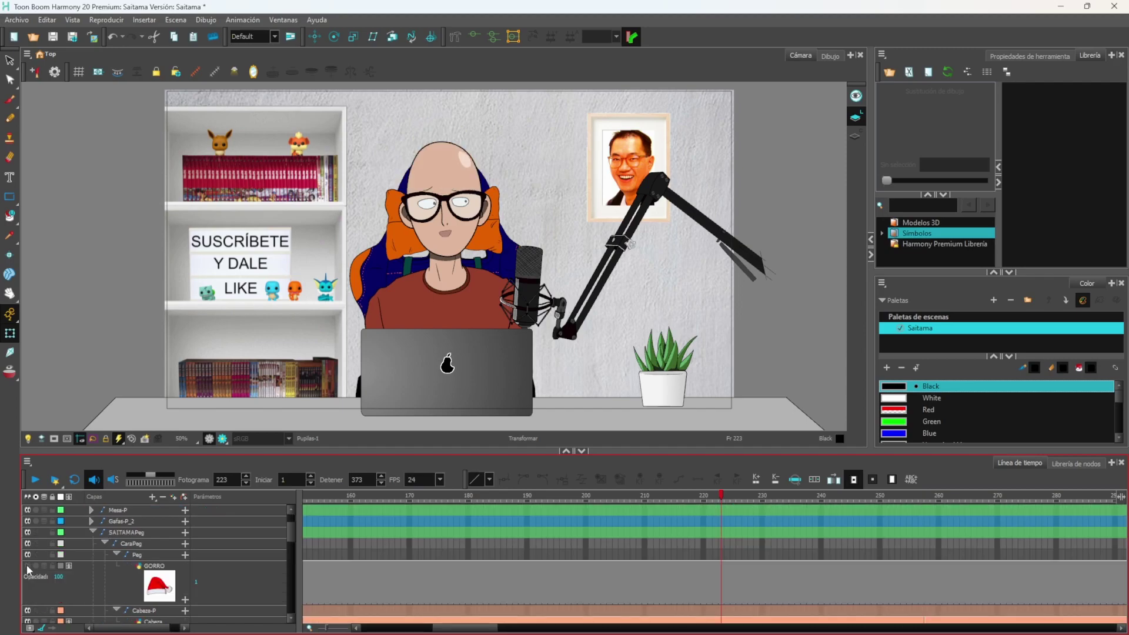
click(27, 565)
click(27, 565)
click(27, 566)
click(27, 566)
- Open the movie export settings, review the format, frame range and resolution, and cancel the export
click(17, 20)
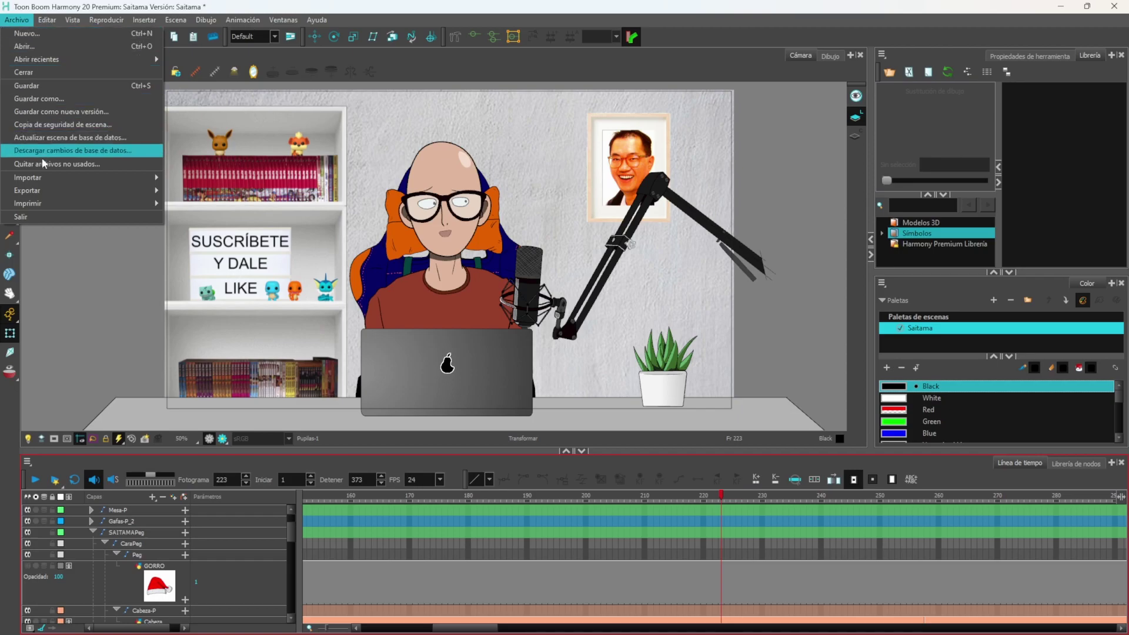
mouse_move(57, 191)
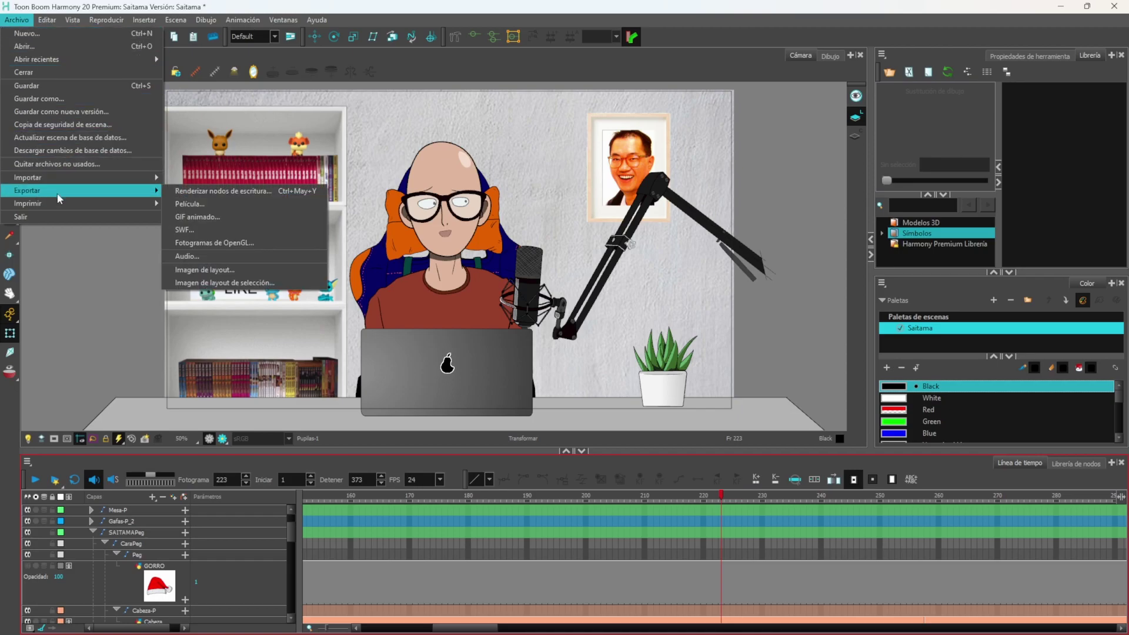
click(200, 207)
drag(484, 54, 670, 62)
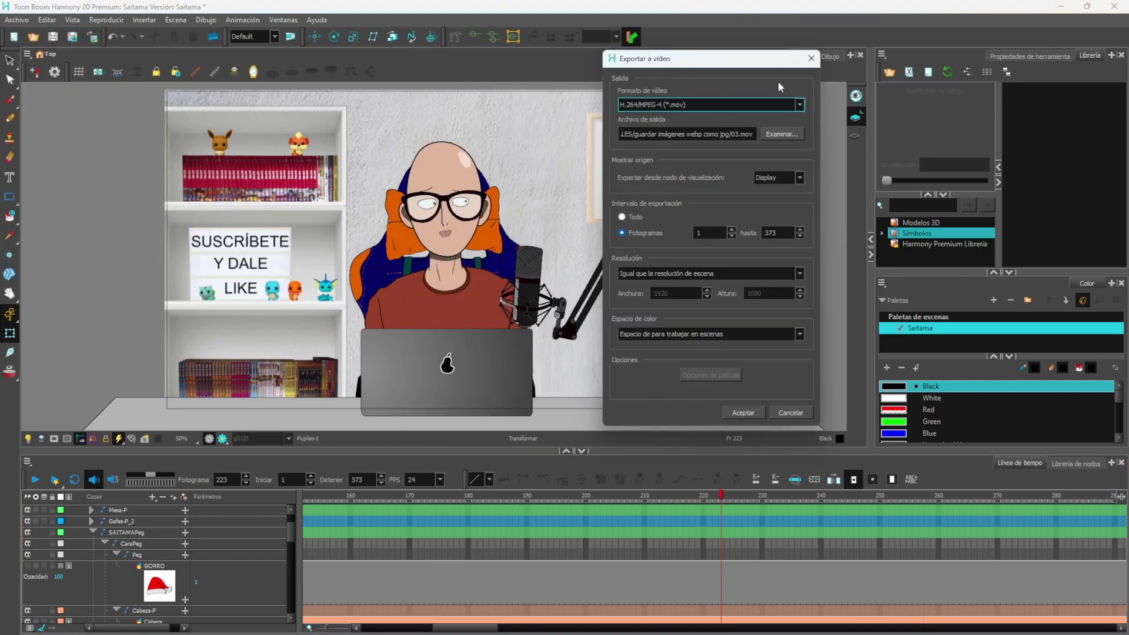
click(791, 413)
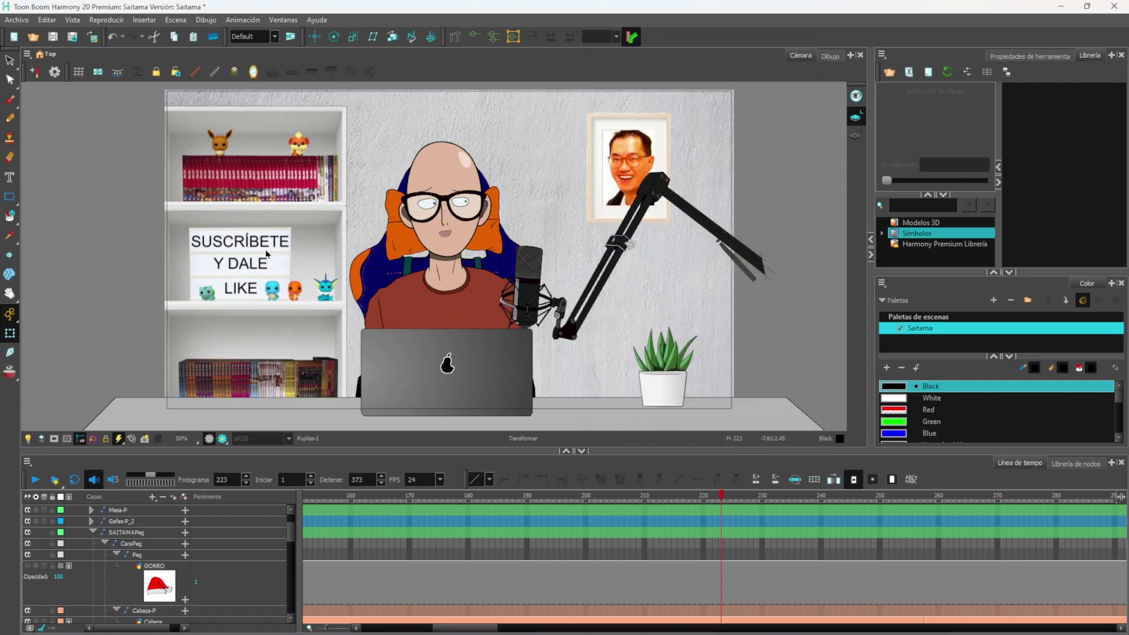
- Make the GORRO layer visible and examine the Santa hat on the character's head
click(27, 565)
scroll(445, 157, up, 2)
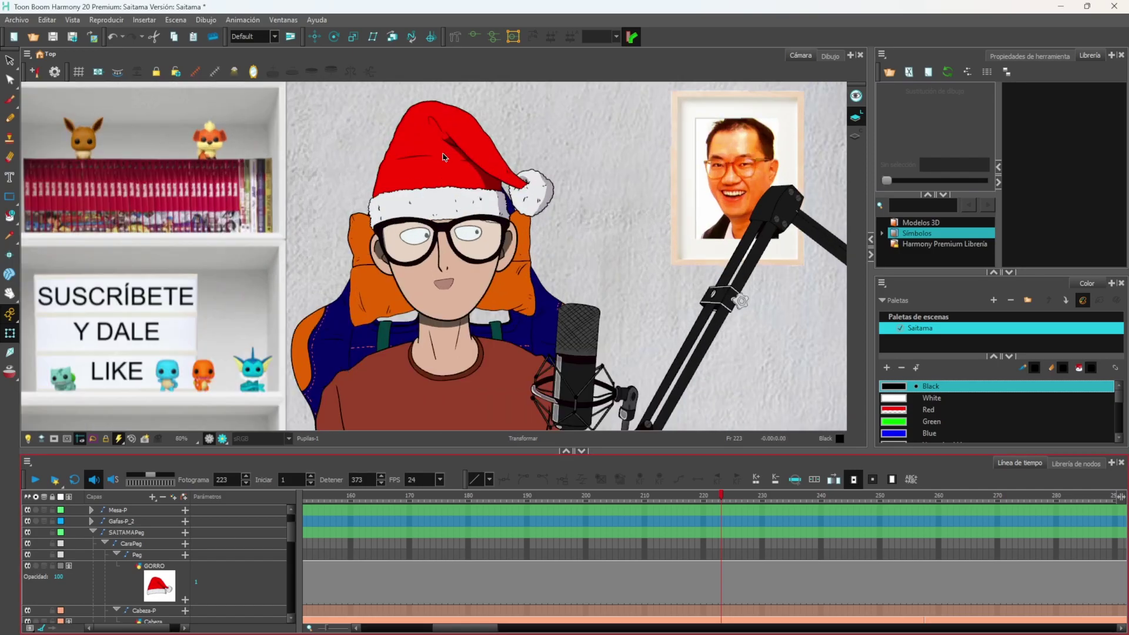
scroll(424, 194, up, 4)
scroll(426, 193, down, 4)
scroll(429, 193, up, 3)
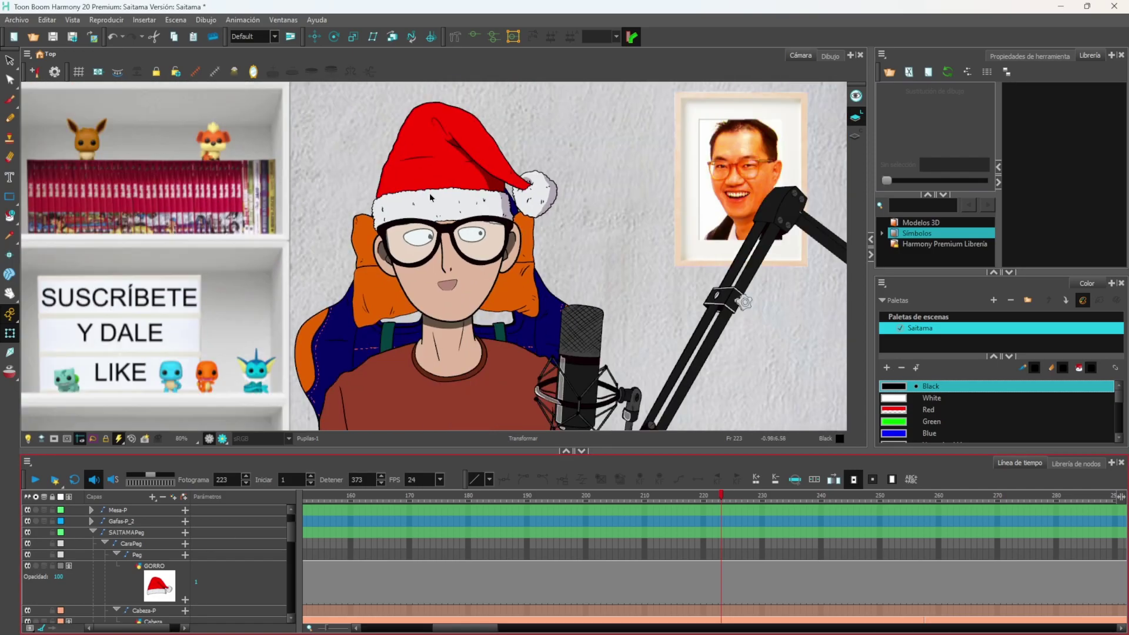
scroll(339, 196, down, 3)
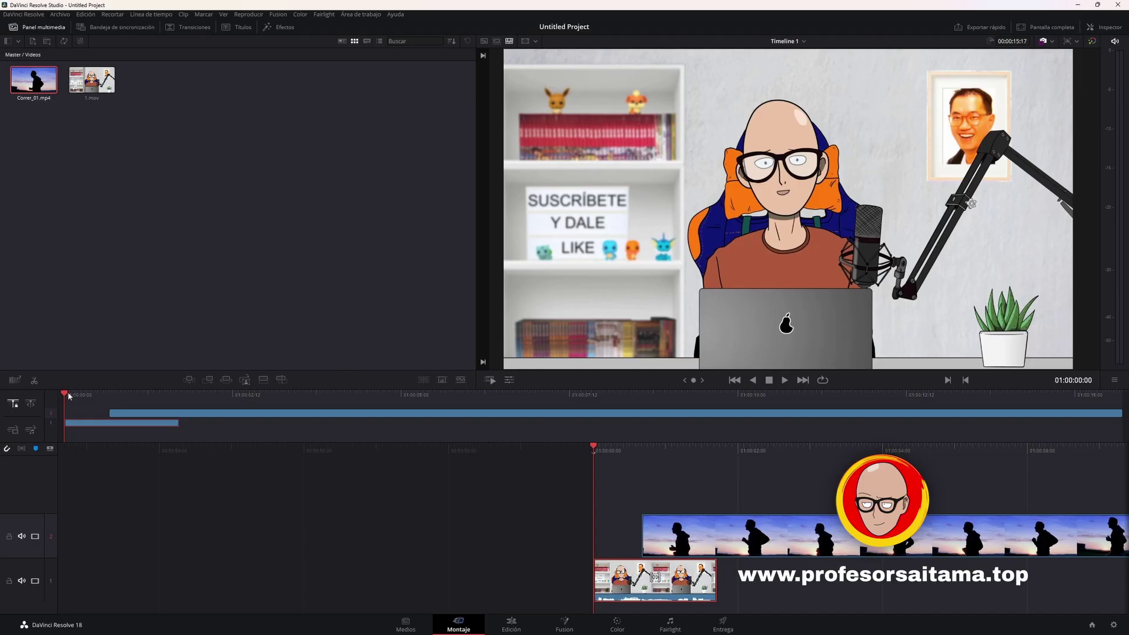
- Switch to DaVinci Resolve, scrub through the animated clip on the timeline and return to its start
drag(68, 391, 159, 394)
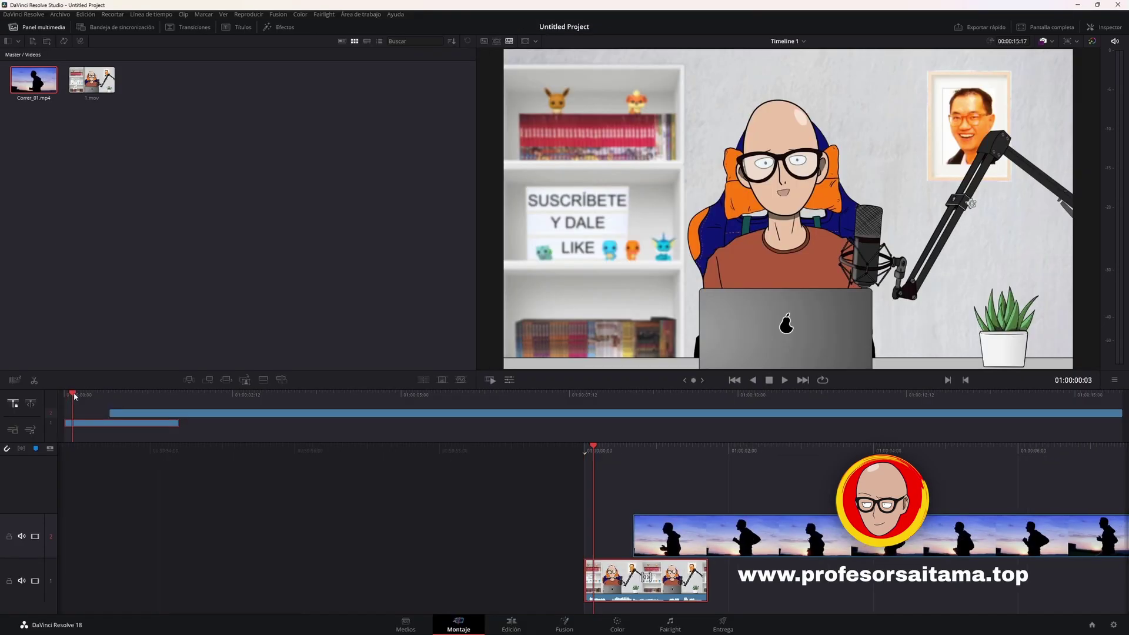
mouse_move(75, 397)
mouse_down()
mouse_move(235, 395)
mouse_move(65, 395)
mouse_up()
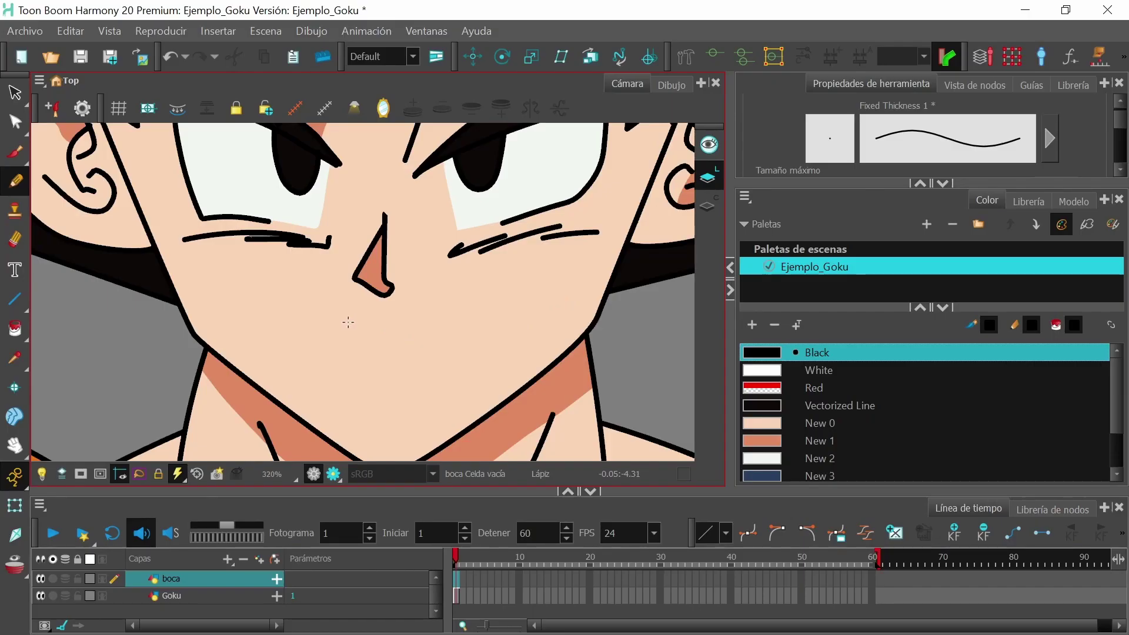
- Draw Goku's closed smiling mouth and a short line beneath it on the boca layer with the Pencil tool
mouse_move(346, 322)
mouse_down()
mouse_move(435, 313)
mouse_move(453, 297)
mouse_up()
drag(380, 344, 404, 340)
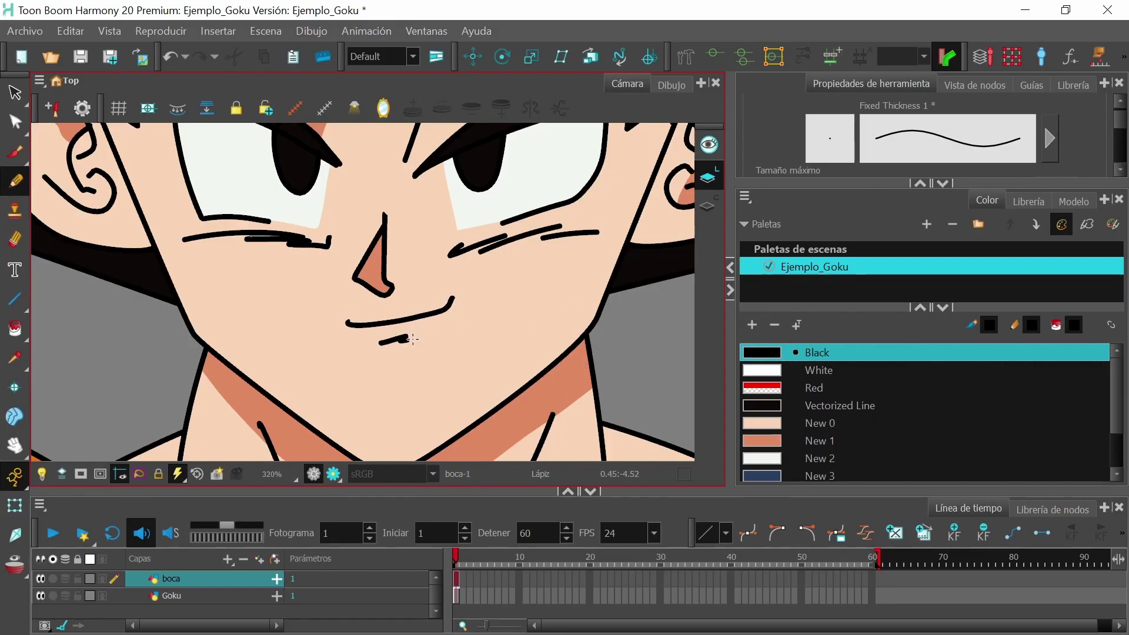
scroll(503, 325, down, 6)
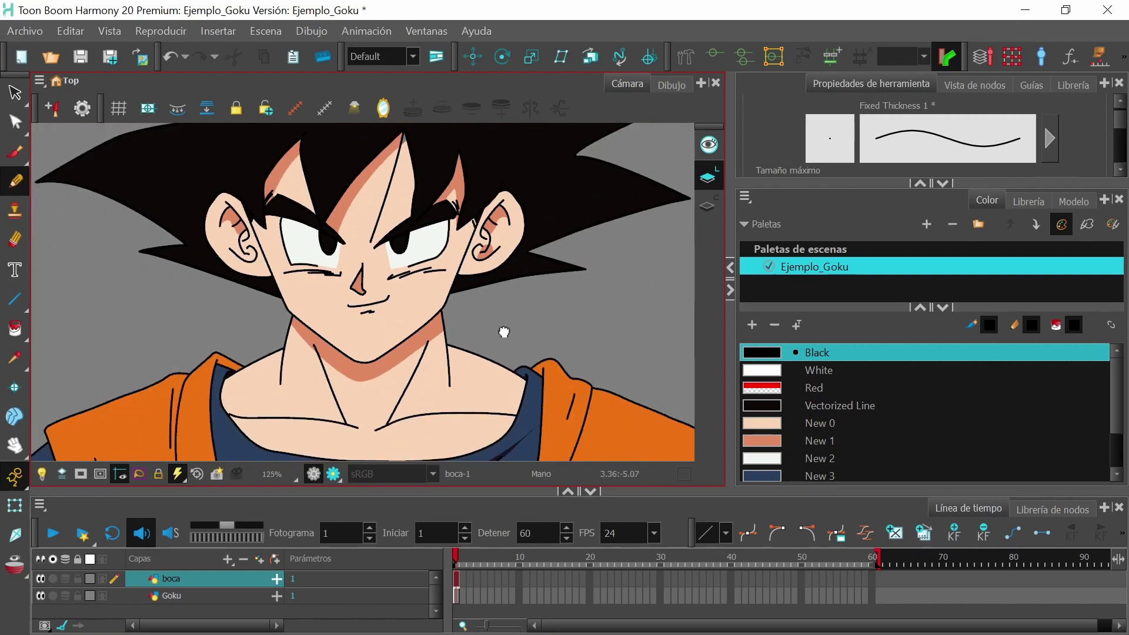
scroll(498, 330, up, 4)
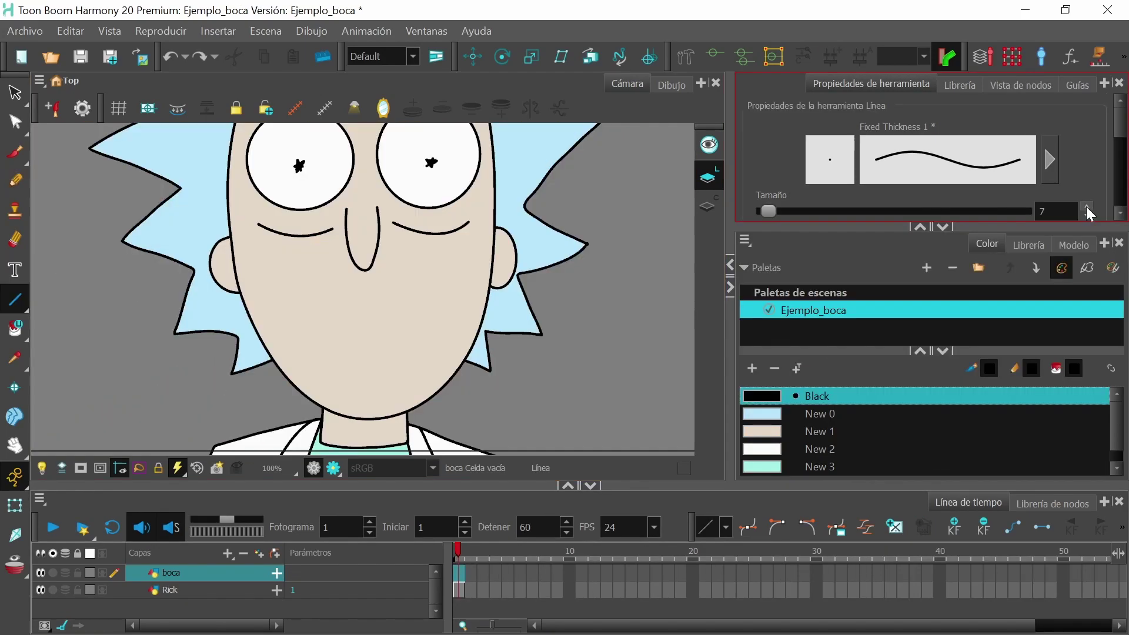
- Draw Rick's closed mouth on the boca layer as a size 8 line with a curved corner, and undo the last stroke
click(1085, 207)
drag(286, 318, 448, 312)
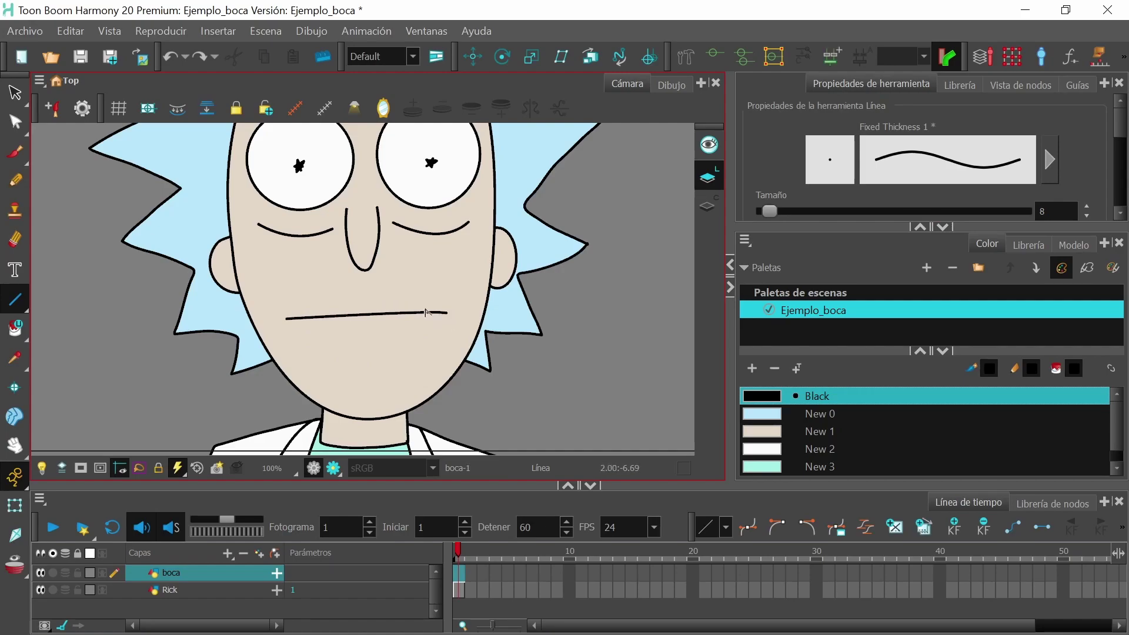
click(18, 178)
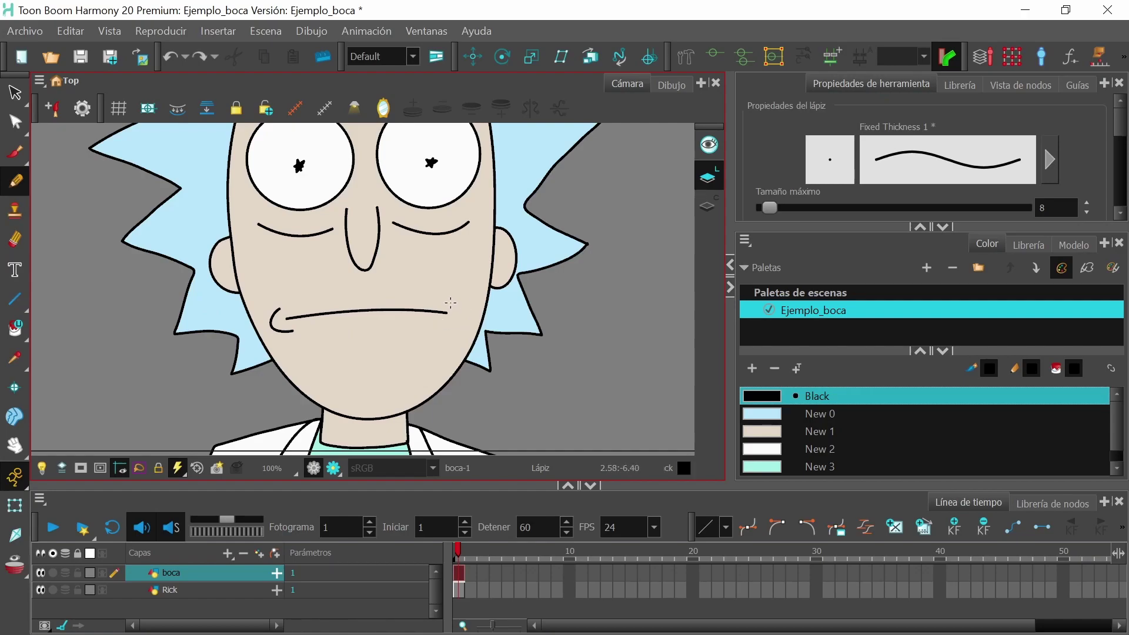
key(ctrl+z)
- Paint Goku's mouth drawing 3 with New 2 for the teeth, New 7 for the interior and New 6 for the tongue
click(758, 288)
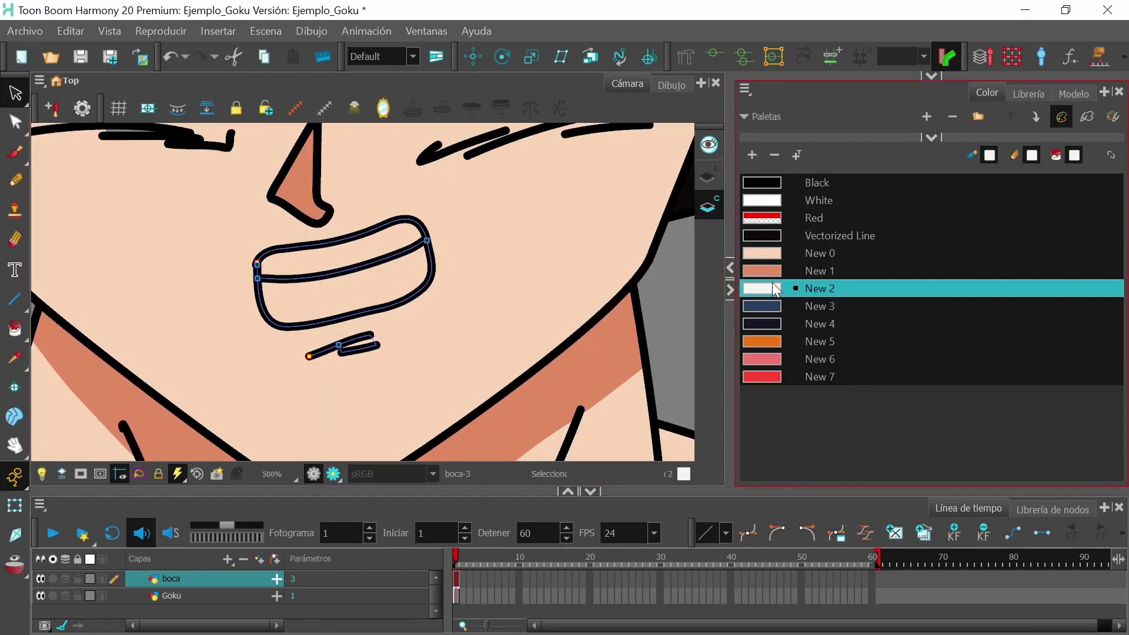
click(761, 377)
drag(14, 330, 69, 337)
click(269, 294)
click(820, 359)
click(353, 291)
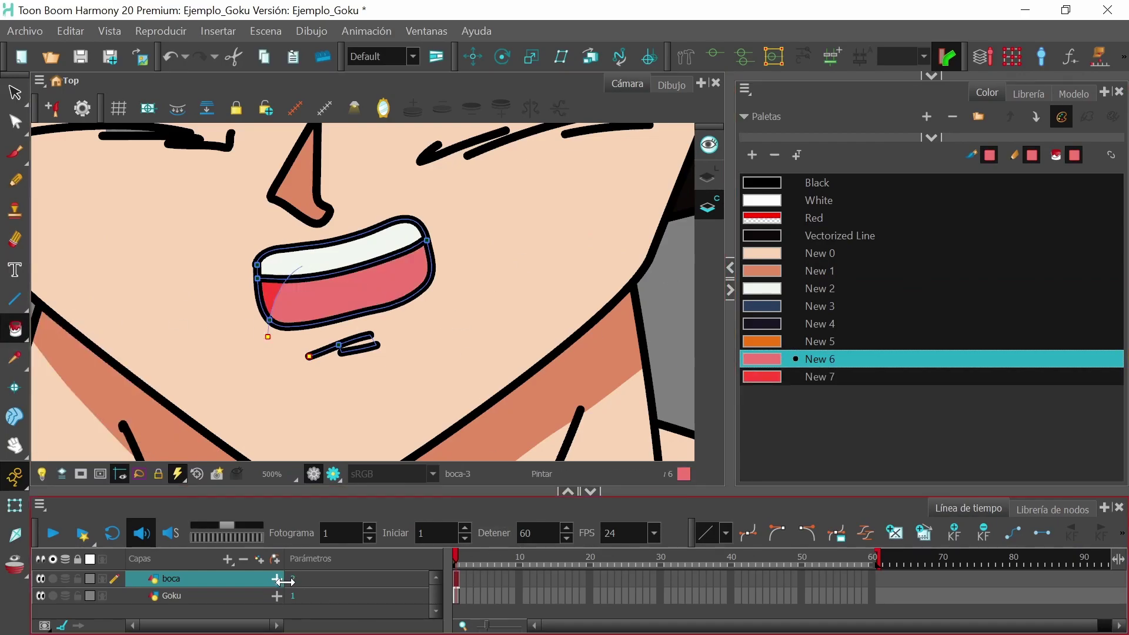
- Switch the boca layer to mouth drawing 2 and select all its strokes on the line art
key(minus)
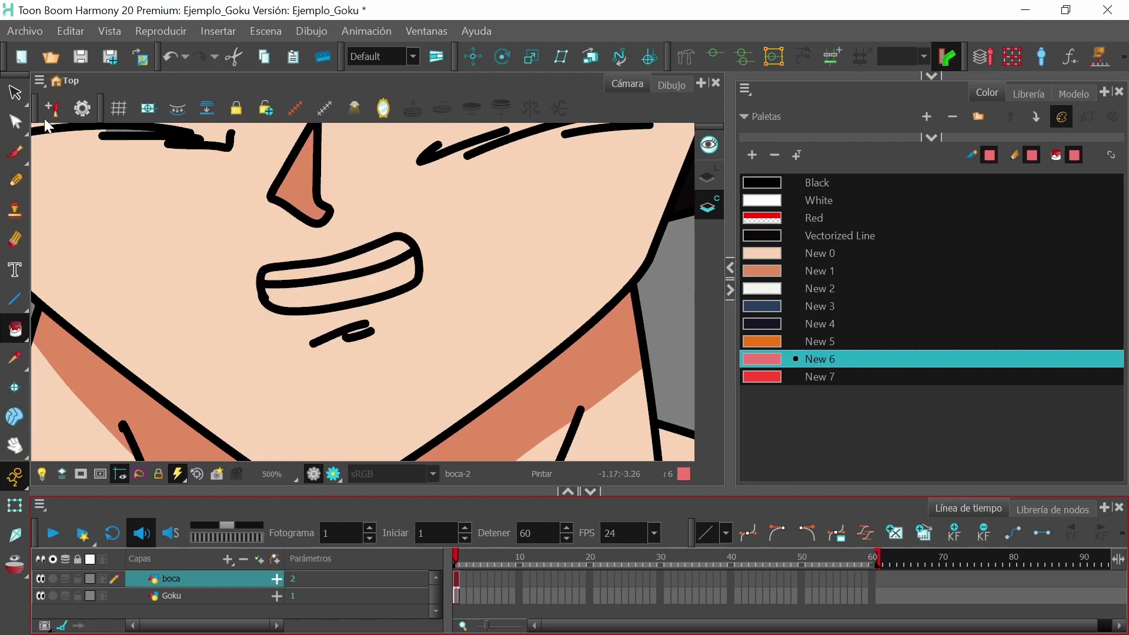
key(alt+s)
click(707, 176)
drag(382, 194, 376, 200)
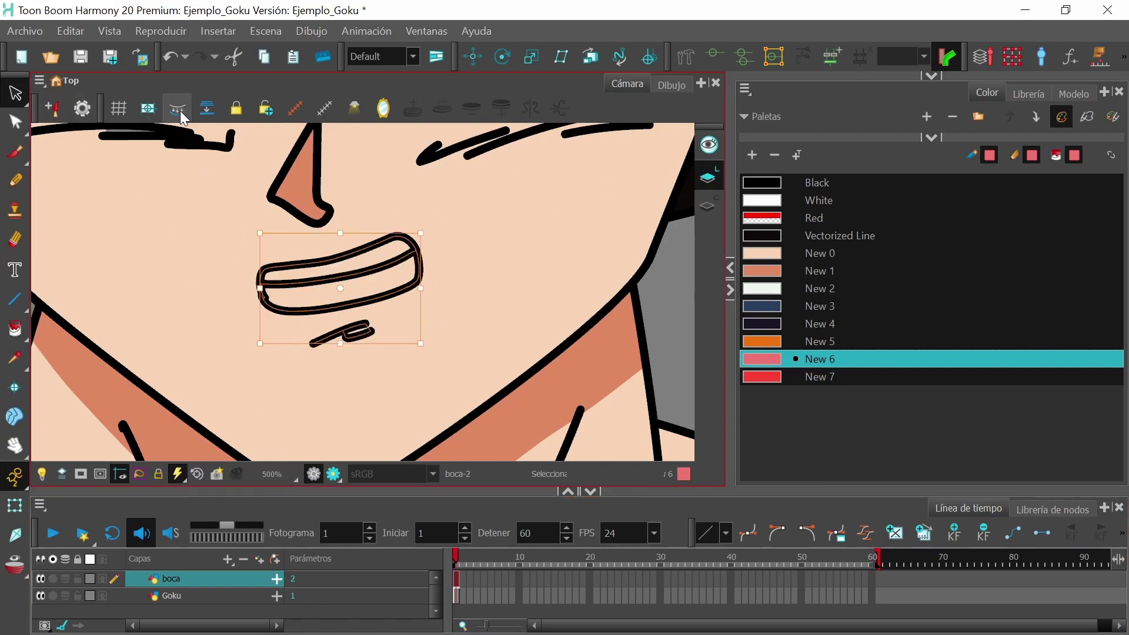
- Paint the interior of mouth drawing 2 with New 7 and its tongue with New 6 on the colour art
click(707, 206)
click(820, 376)
drag(15, 328, 172, 345)
click(14, 328)
click(820, 358)
click(341, 279)
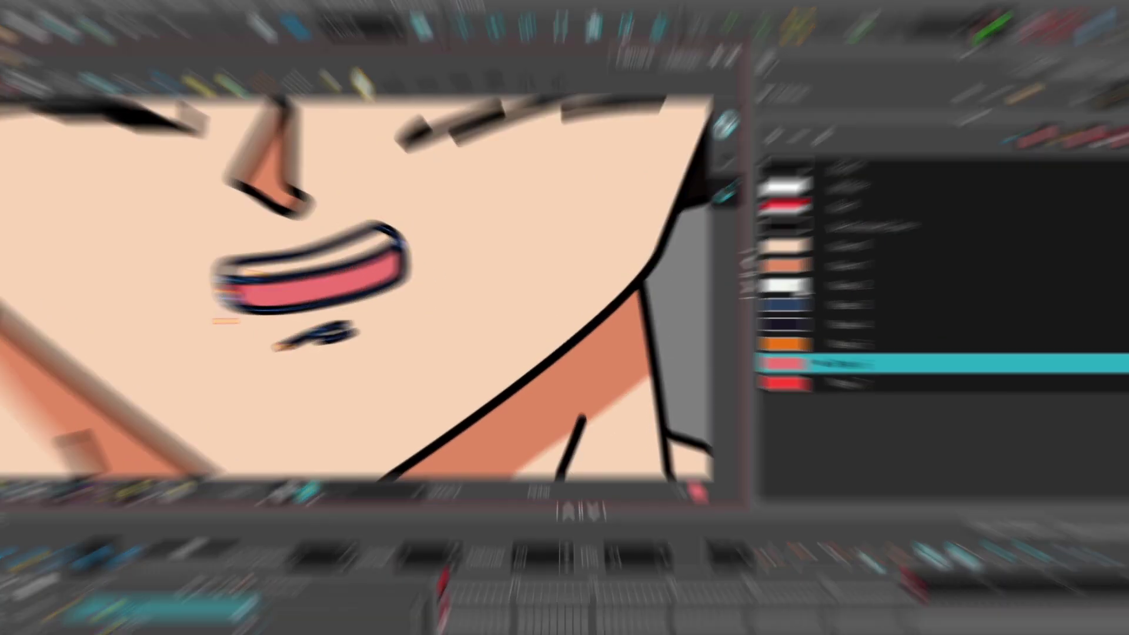